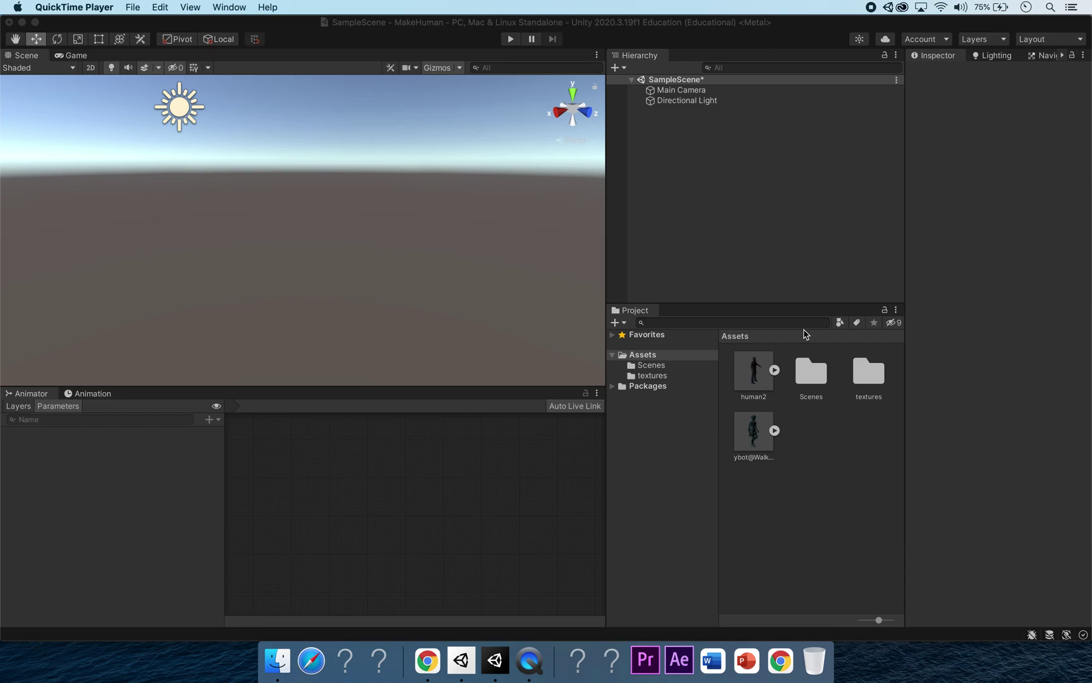
Place the human2 model in the scene and frame it in the scene view
left_click(760, 393)
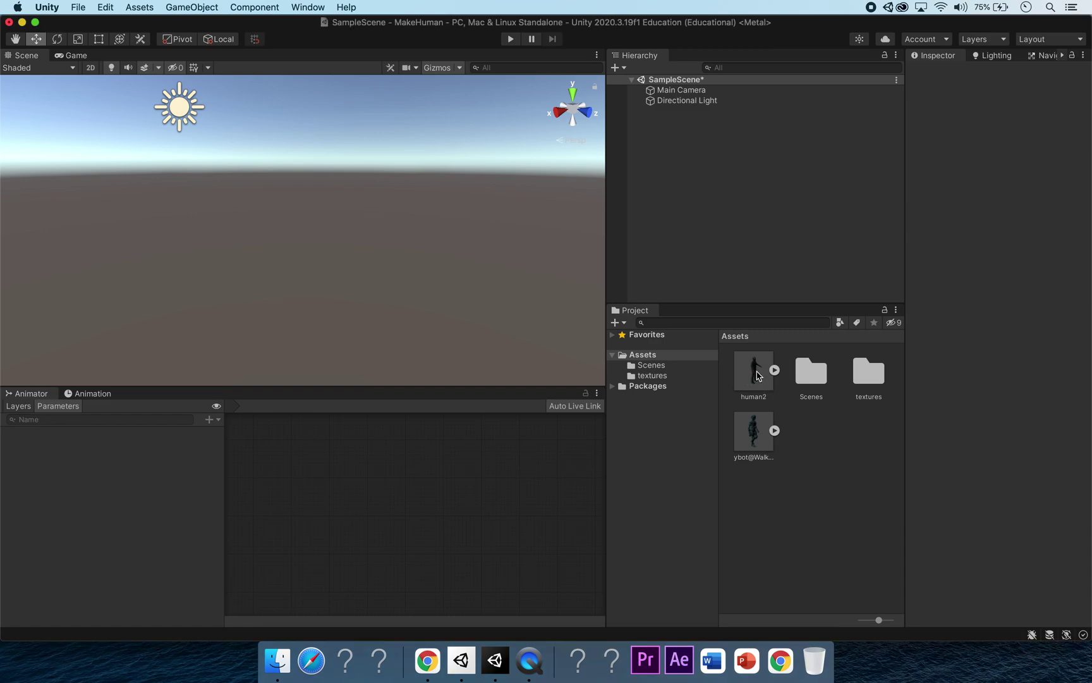
left_click(758, 374)
left_click_drag(750, 349, 357, 277)
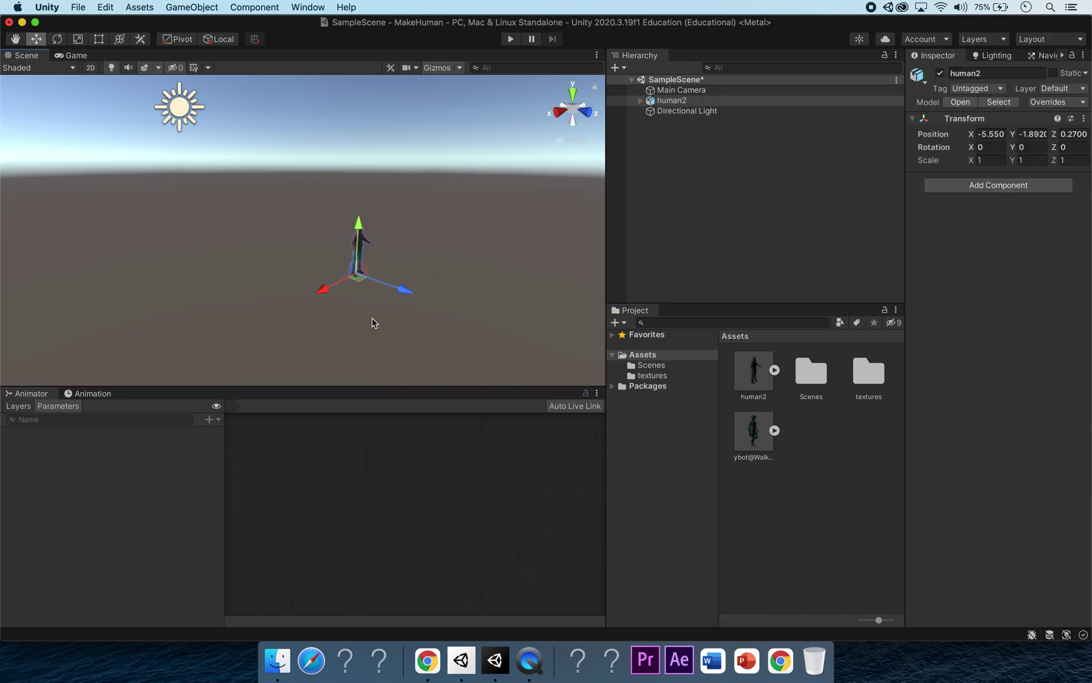
double_click(750, 102)
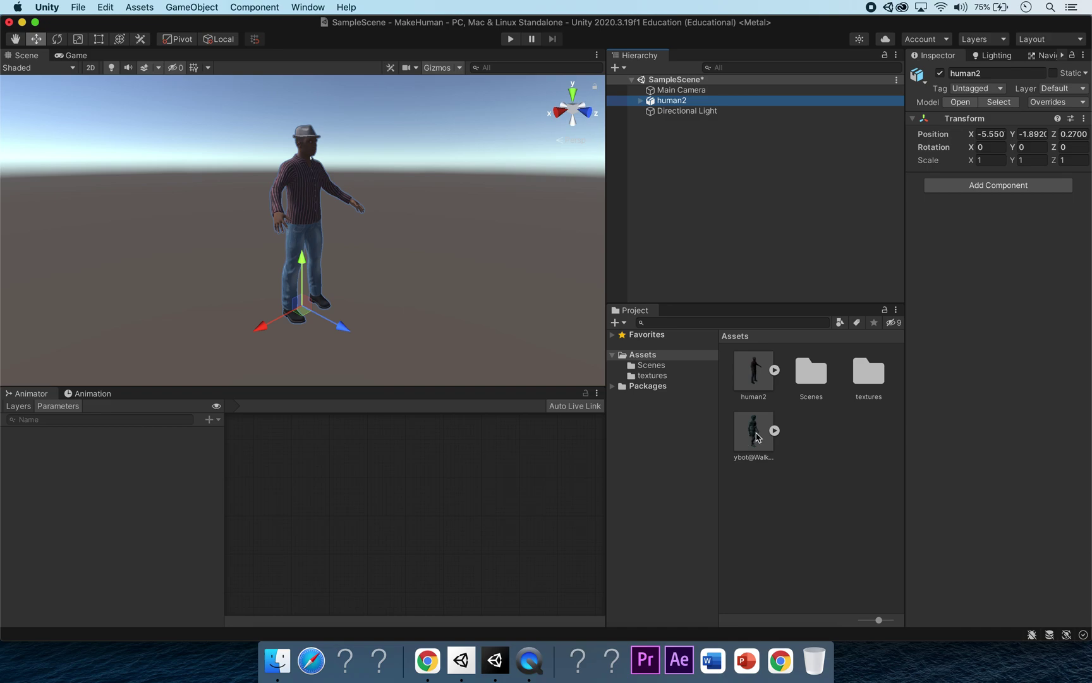
Add the ybot@Walking (2) model to the scene as a child of human2 and set its local position to 0, 0, 0
left_click_drag(752, 433, 728, 256)
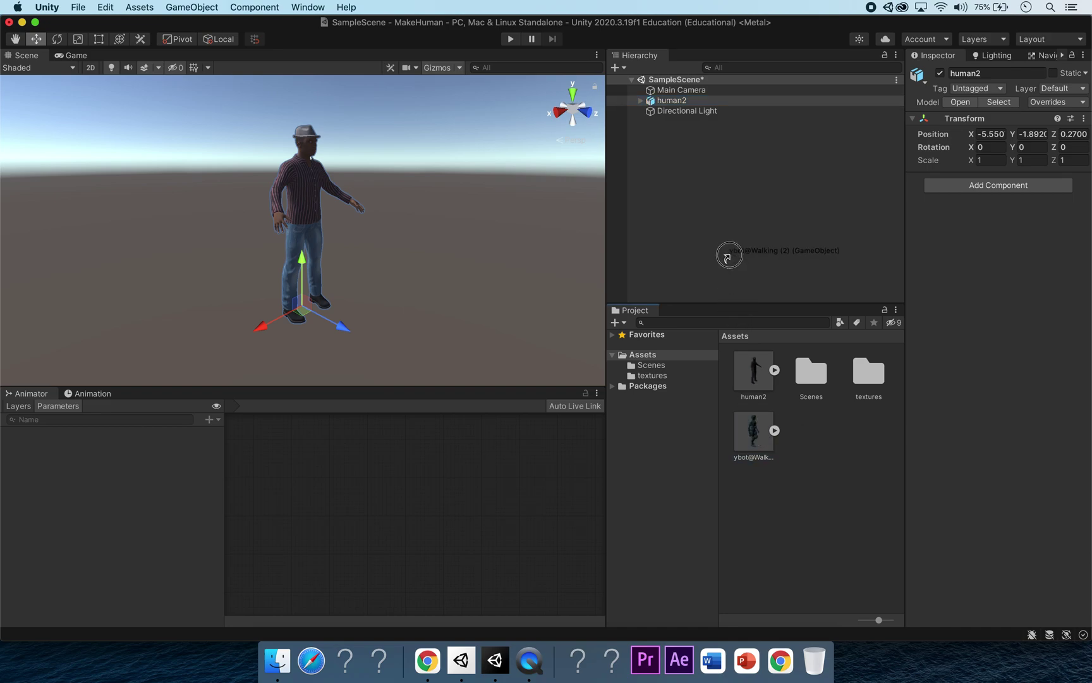
left_click_drag(727, 256, 729, 258)
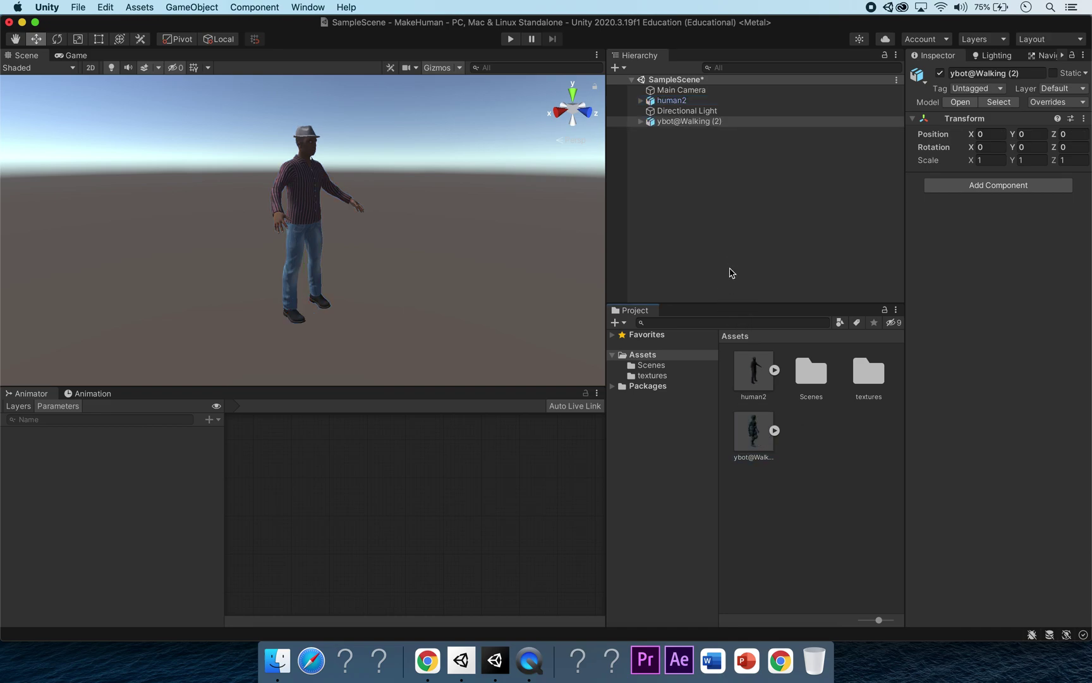
left_click_drag(762, 125, 675, 107)
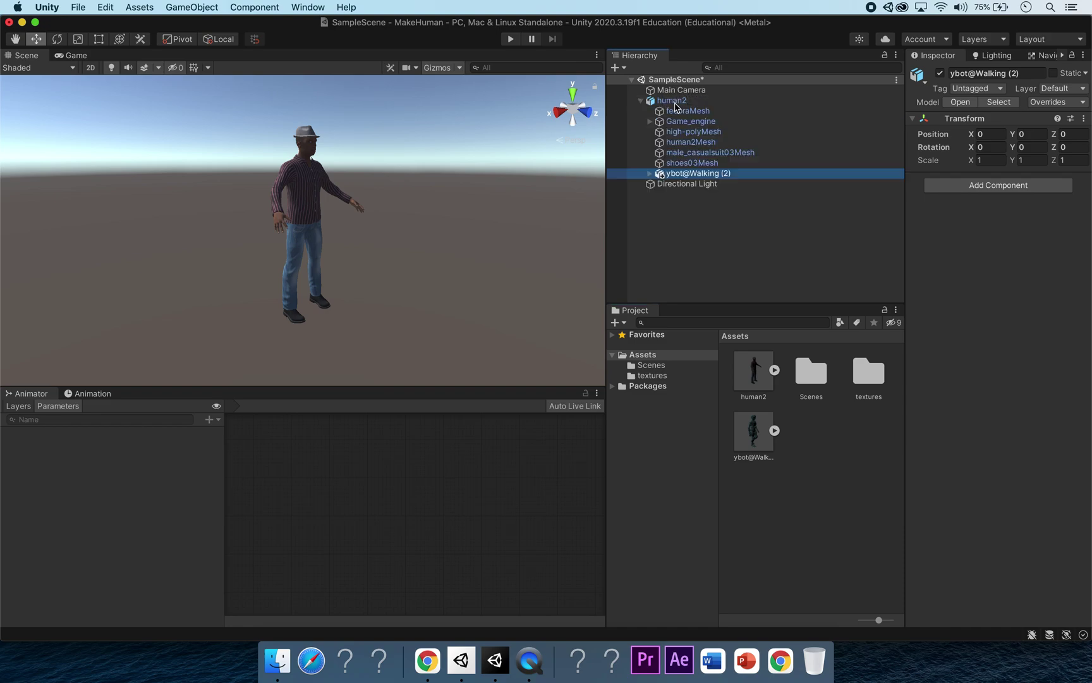
left_click(988, 134)
type("0")
key("Tab")
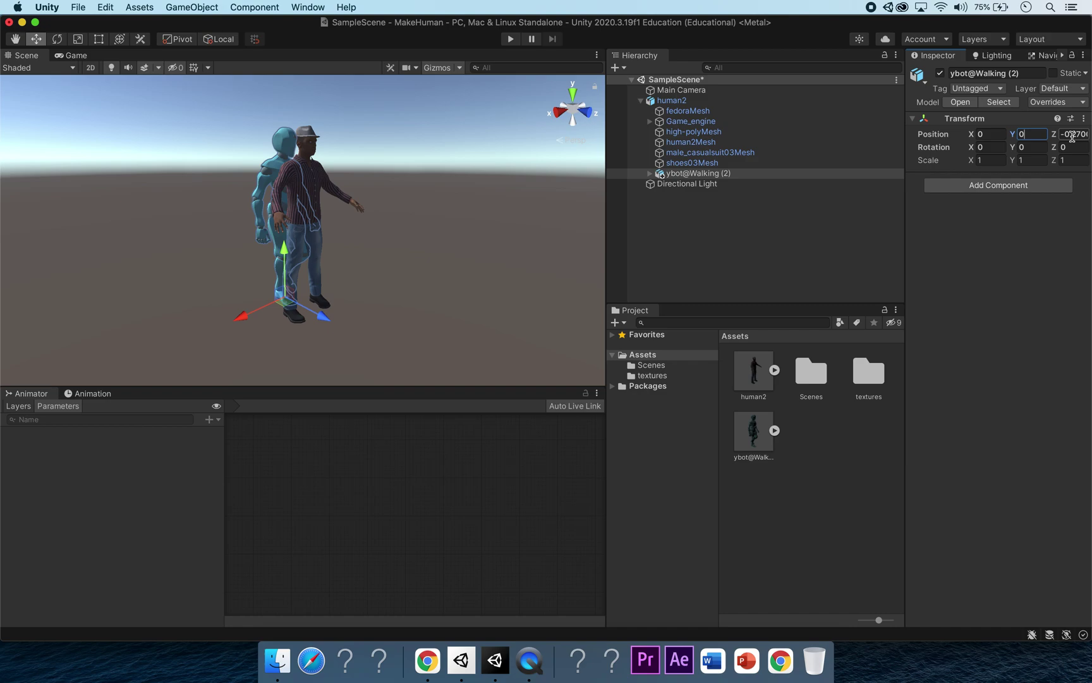
type("0")
key("Tab")
type("0")
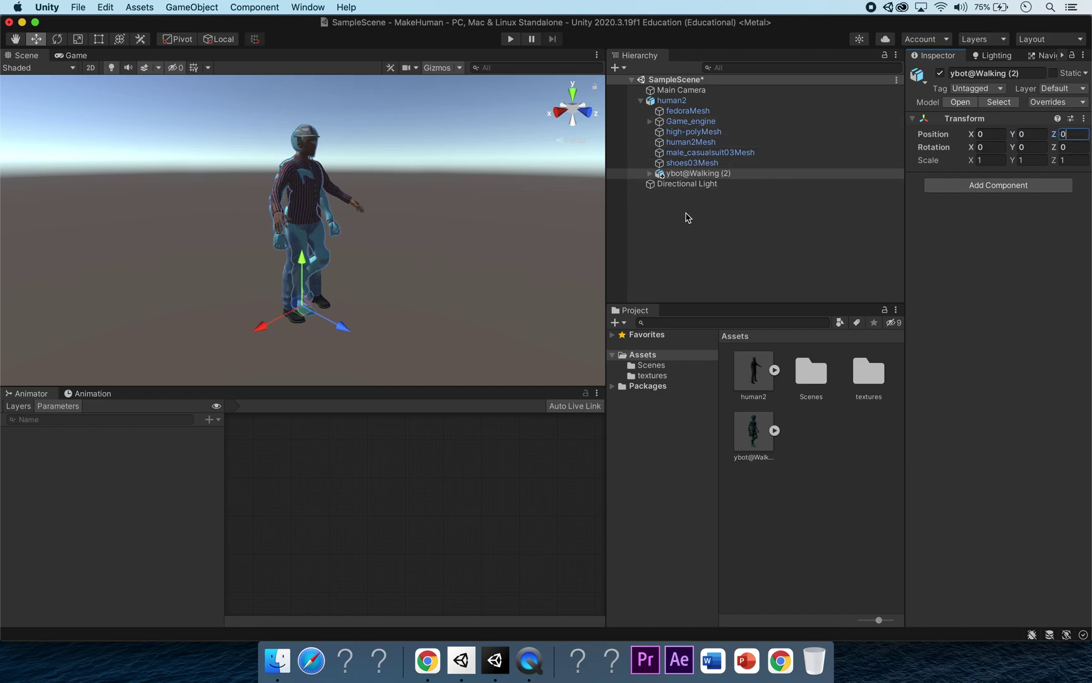
Unparent ybot@Walking (2) from human2 and move it along the X axis to about -4.72, beside the human
left_click_drag(662, 176, 656, 193)
left_click_drag(264, 329, 188, 366)
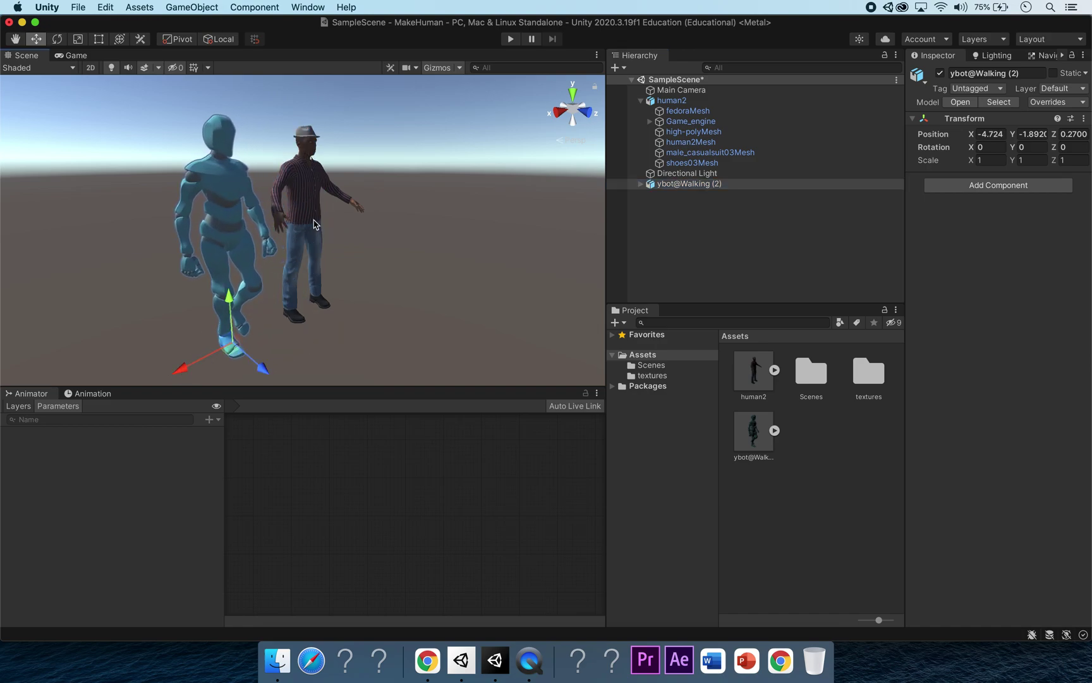
left_click_drag(415, 266, 452, 252, "alt")
left_click(743, 232)
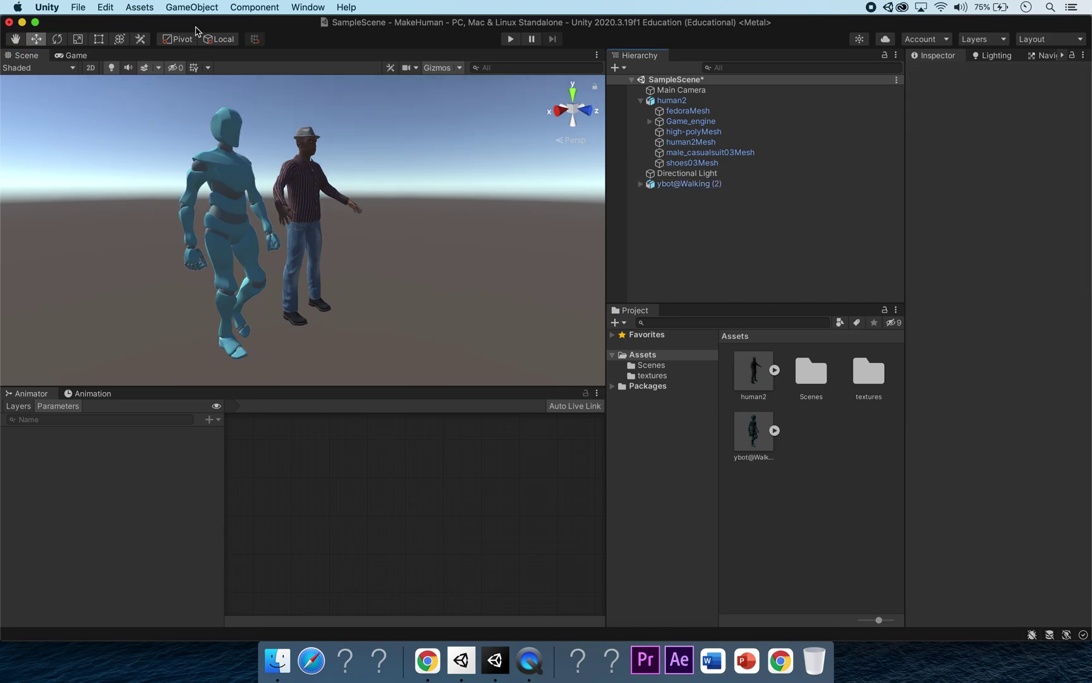
Align the Main Camera with the current scene view and check the framing of both characters in the game view
left_click(75, 56)
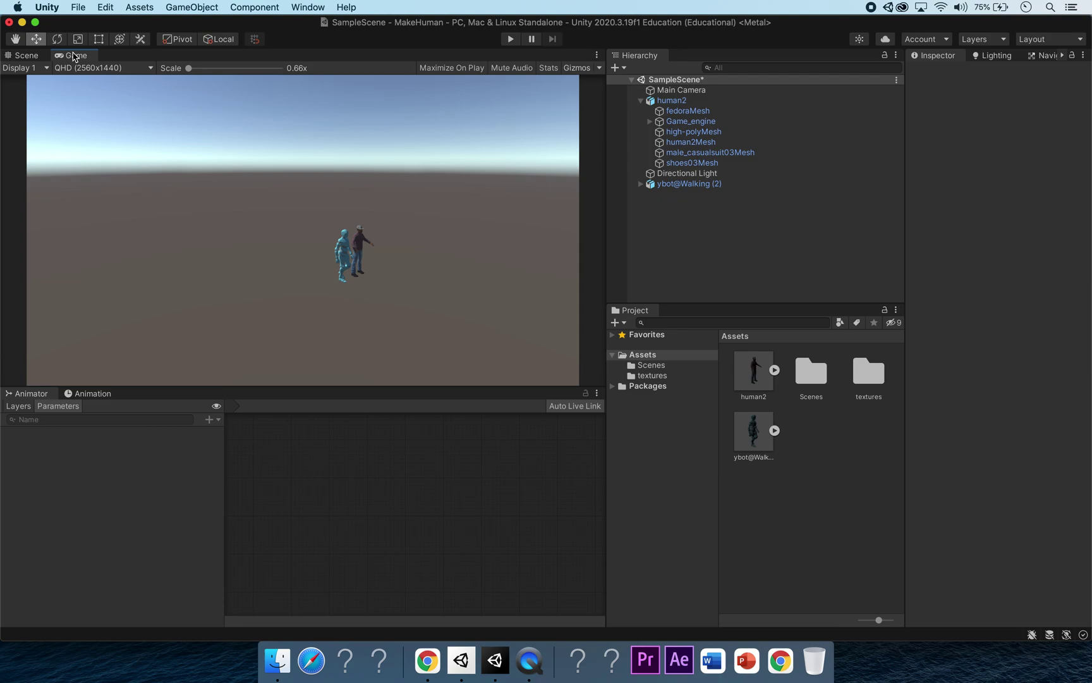
left_click(36, 56)
left_click(694, 90)
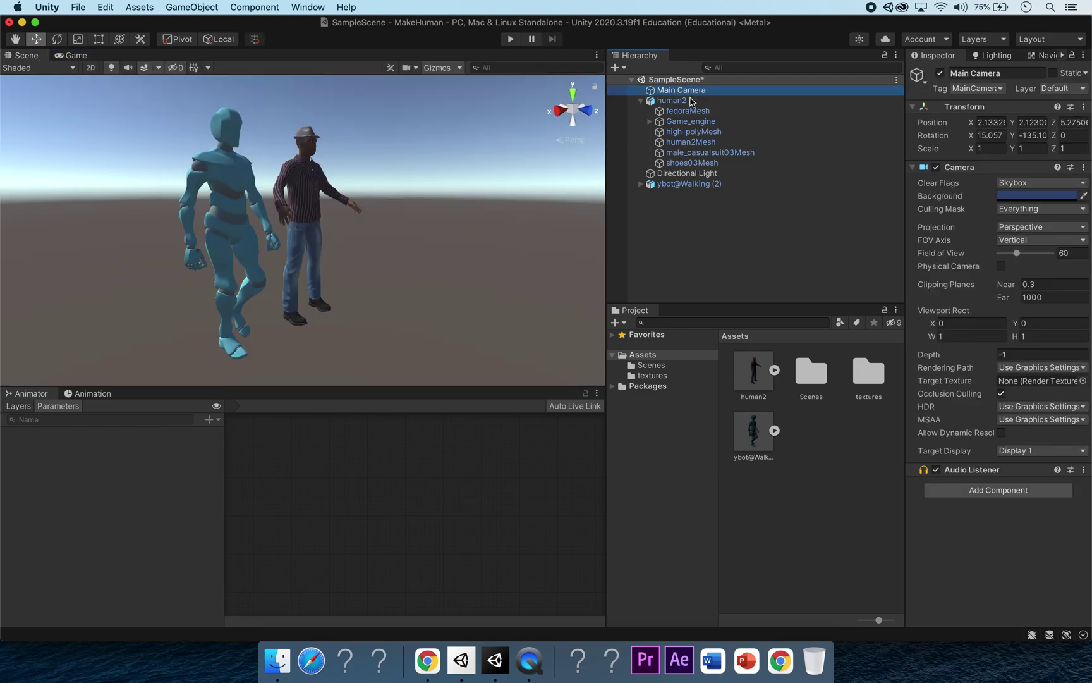
left_click(188, 9)
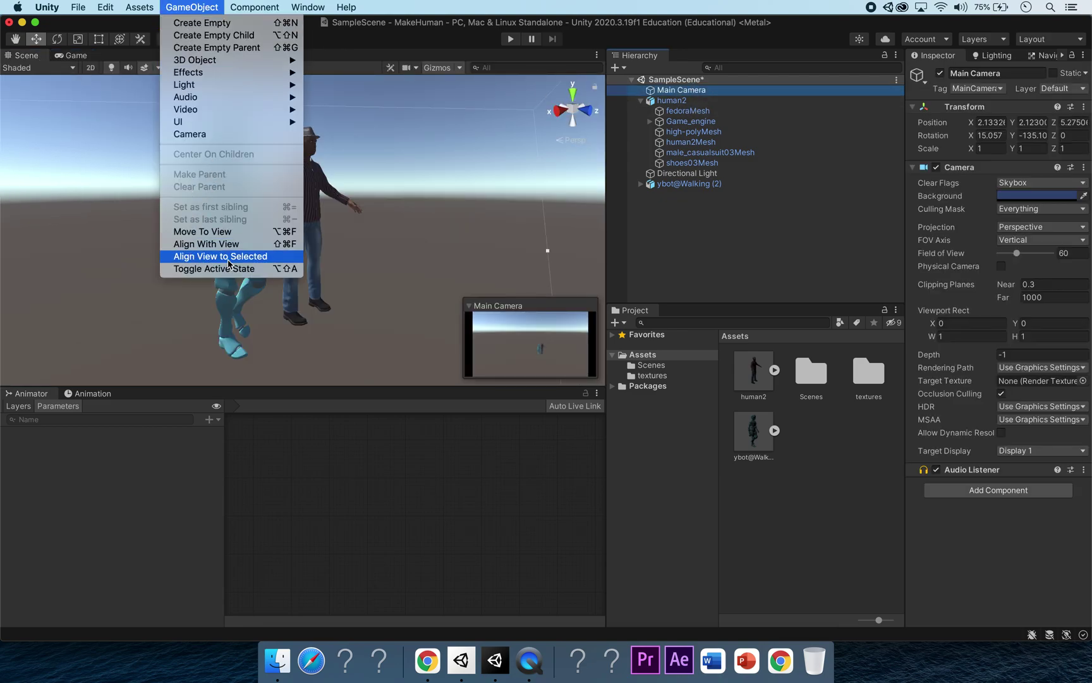
left_click(243, 245)
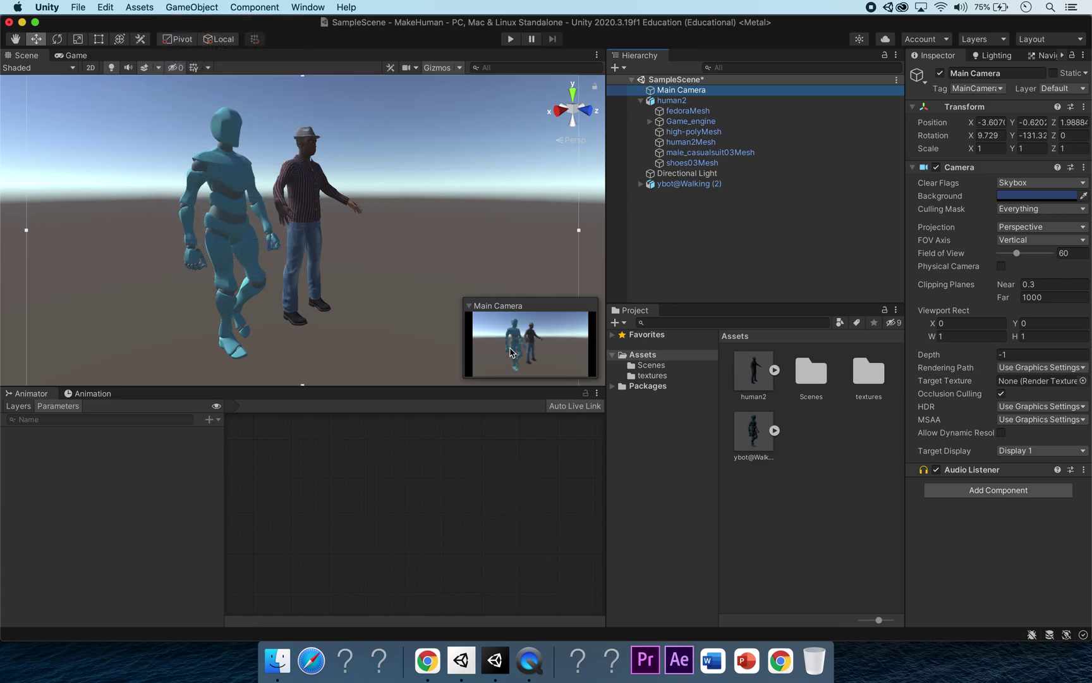
left_click(73, 56)
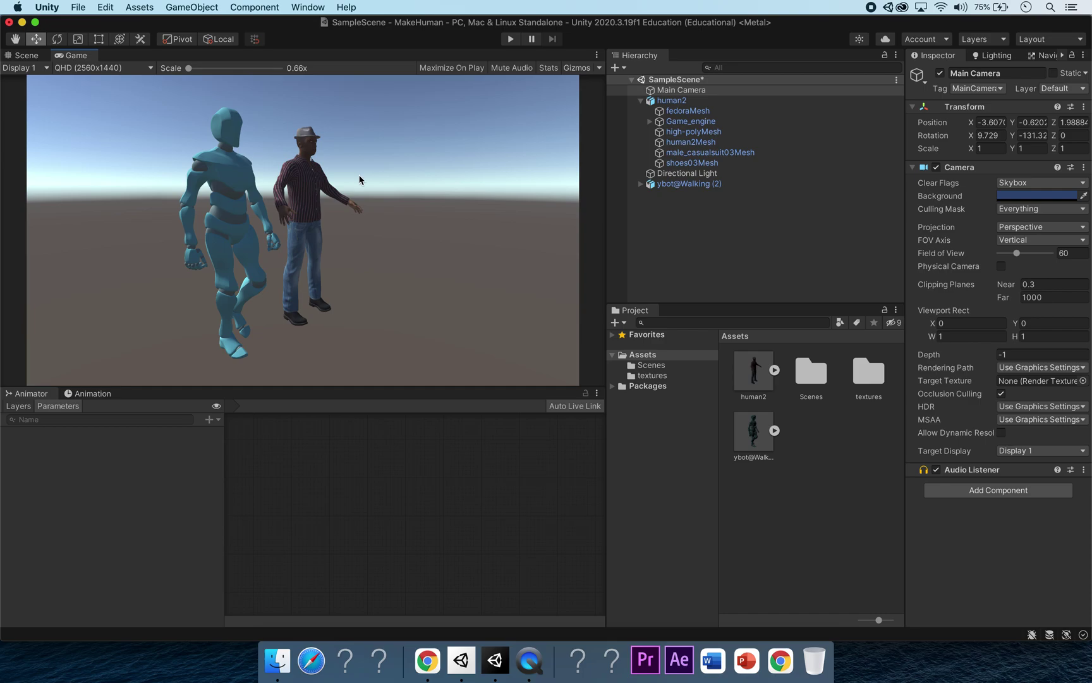
left_click(25, 57)
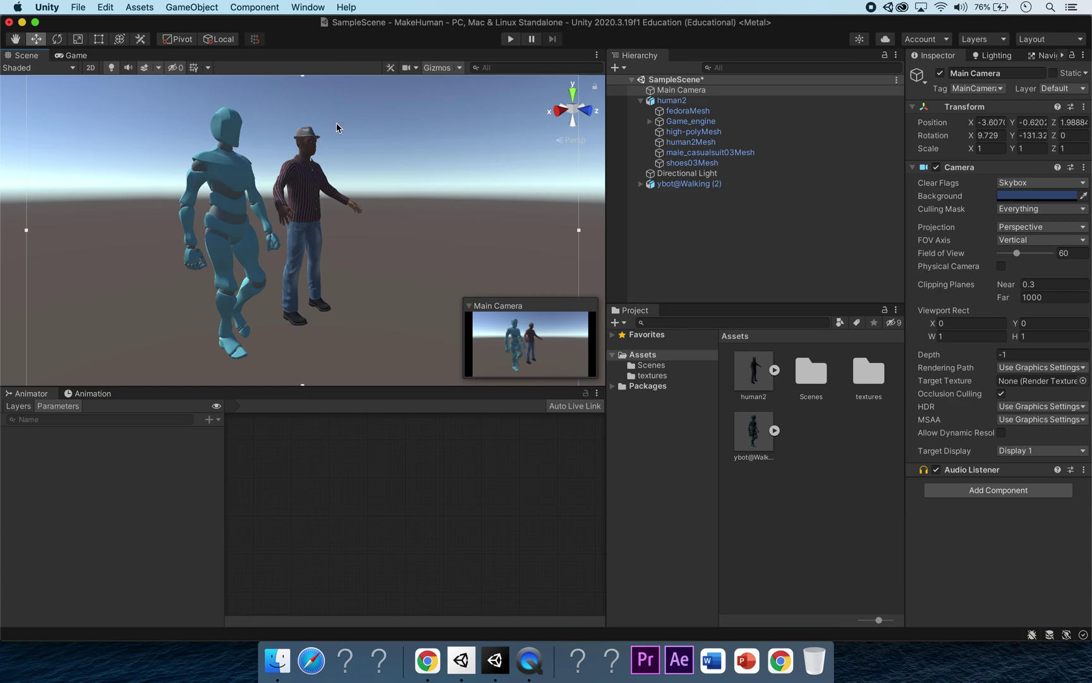
Create an Animator Controller asset named Controller and assign it to ybot@Walking (2) in the scene
left_click(641, 101)
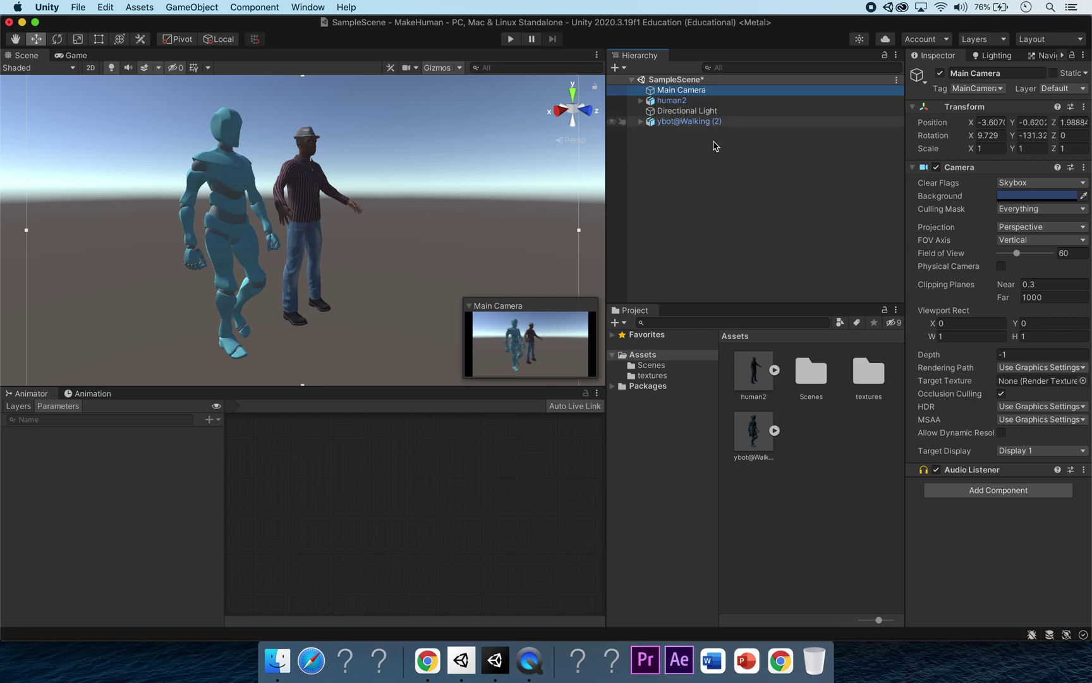
right_click(814, 440)
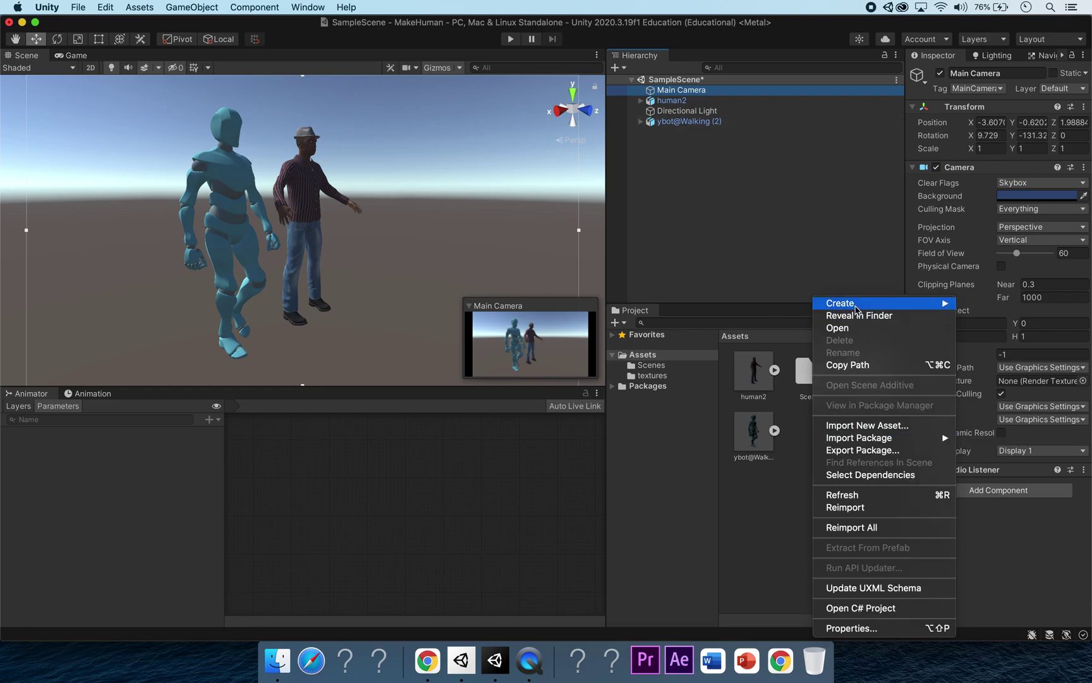
mouse_move(857, 303)
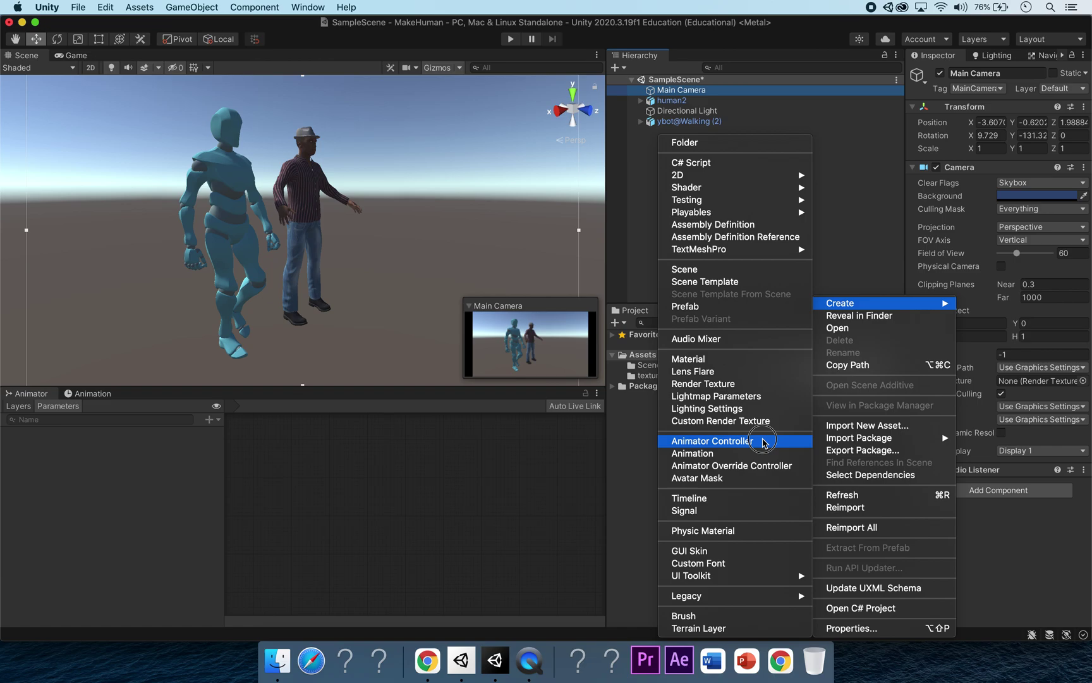
left_click(763, 441)
type("Controller")
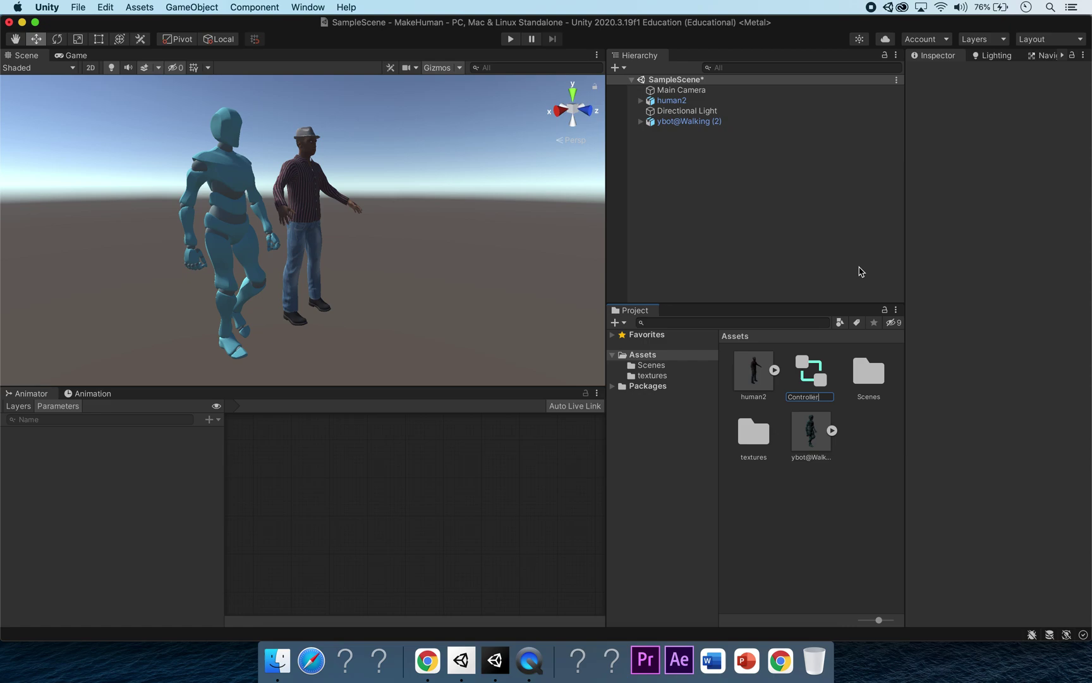
key("Return")
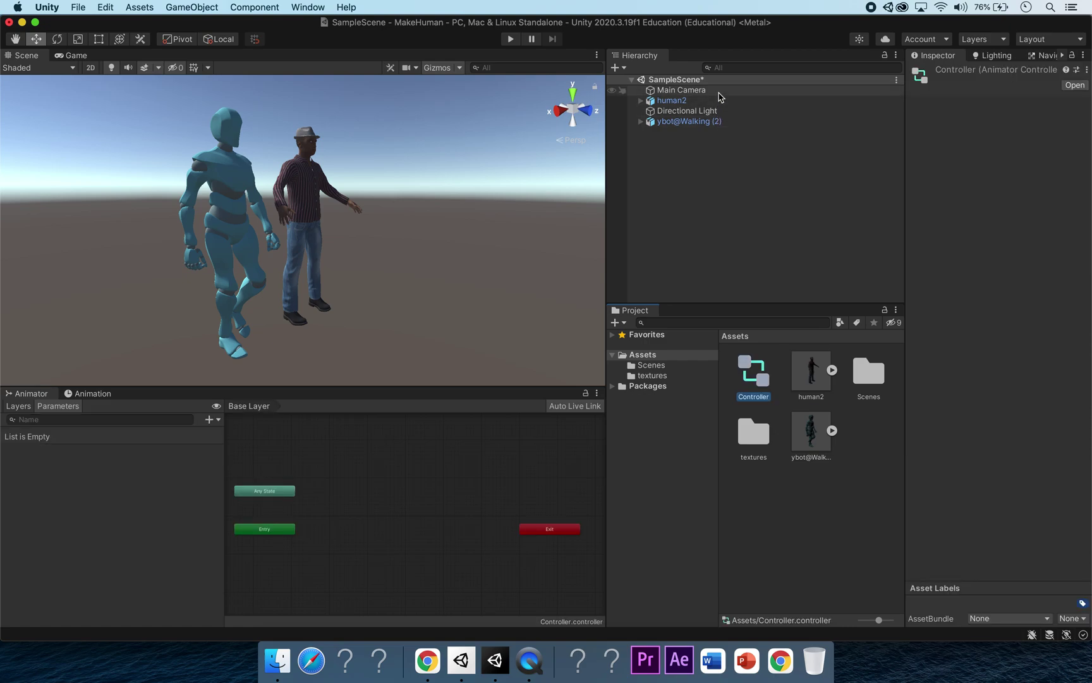
left_click(749, 125)
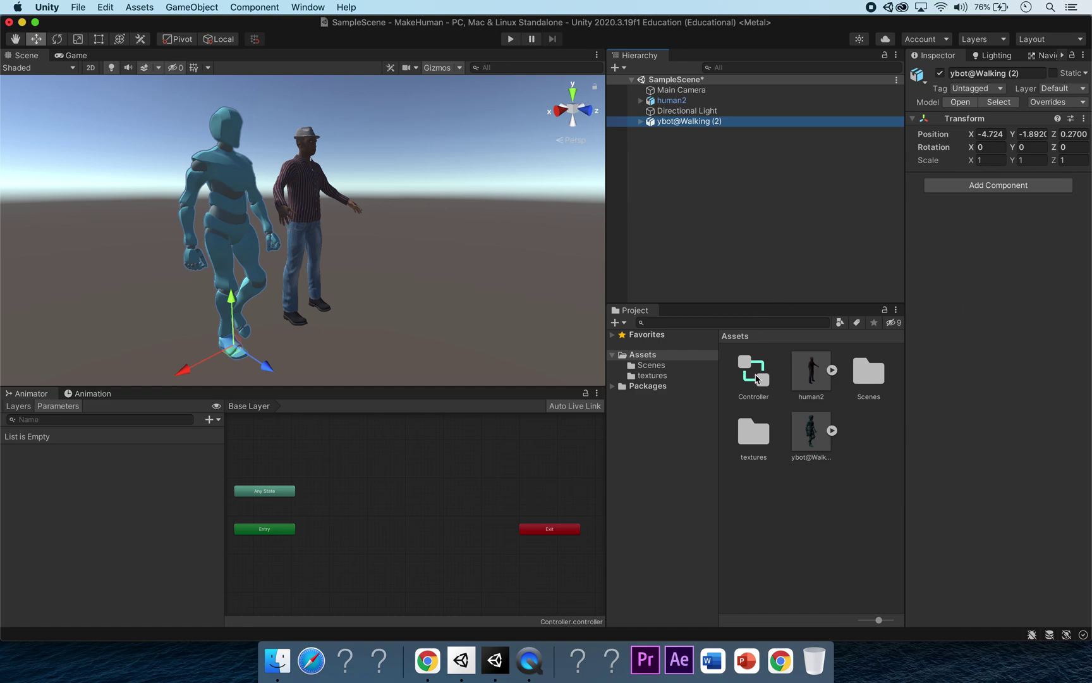
left_click_drag(757, 377, 740, 122)
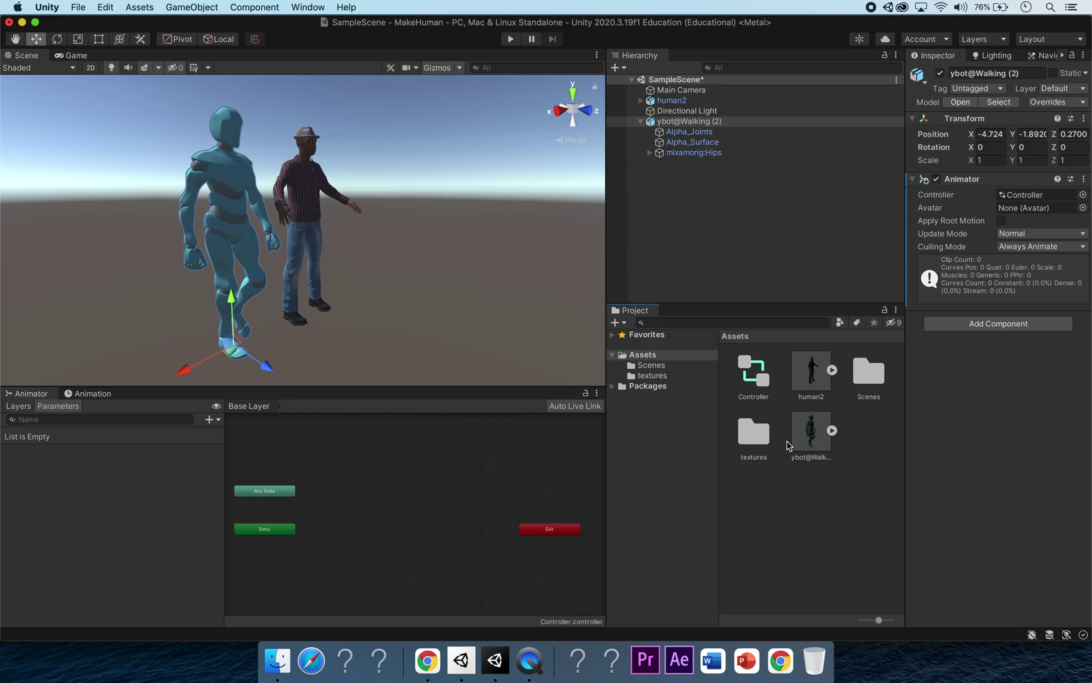
Set the rig animation type of the ybot@Walking (2) asset to Humanoid and apply the import settings
left_click(811, 422)
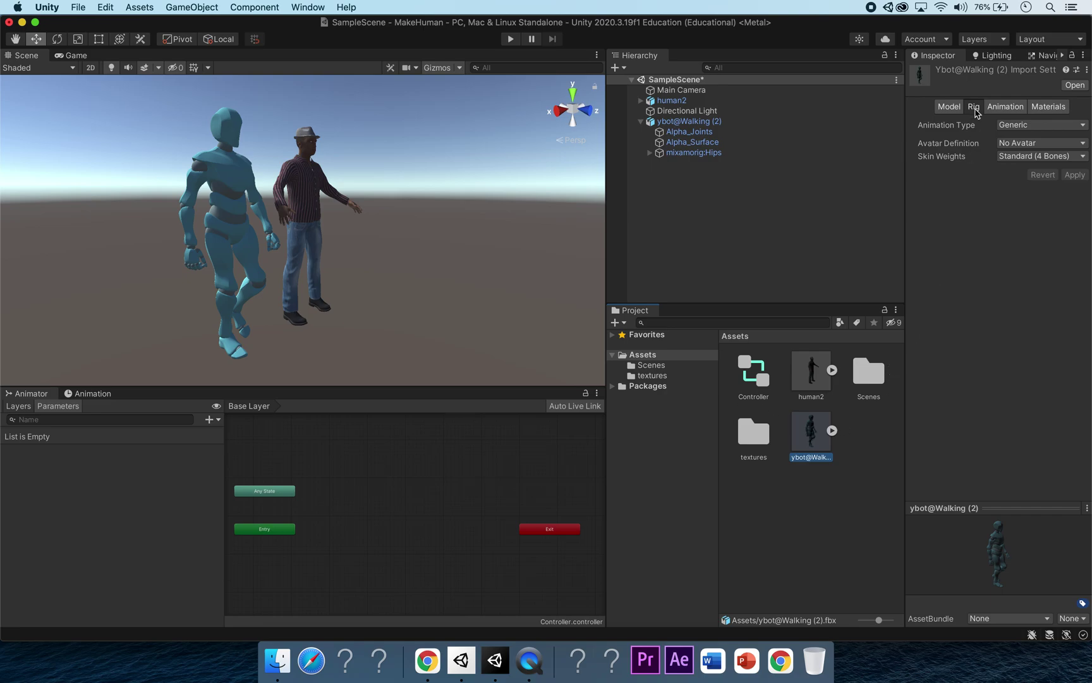
left_click(1004, 107)
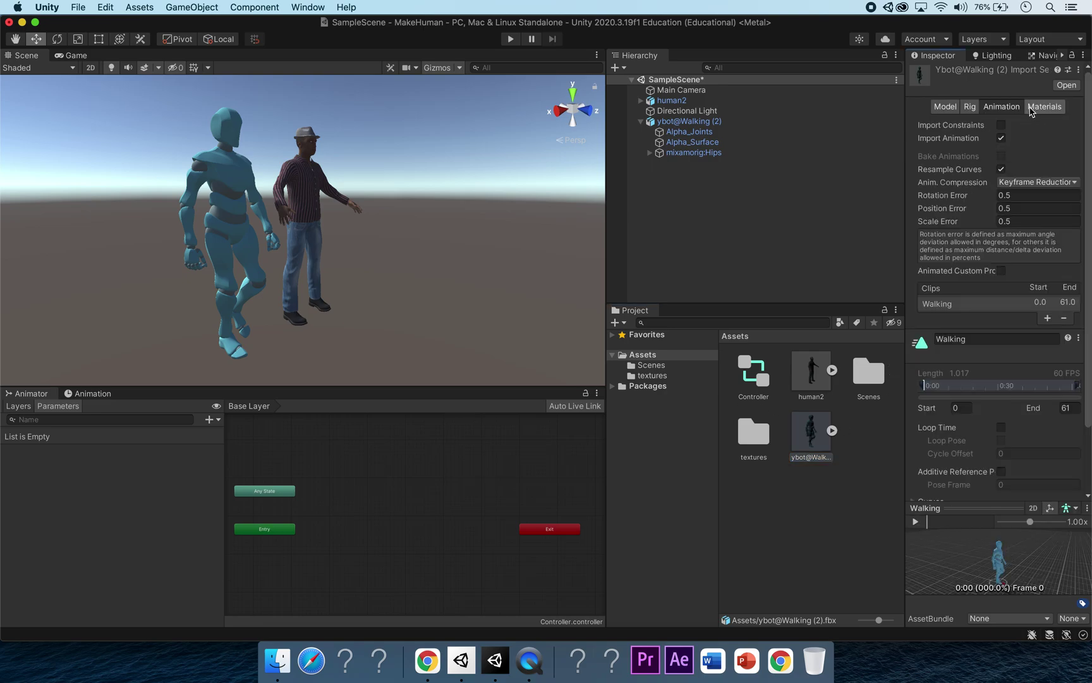
left_click(971, 106)
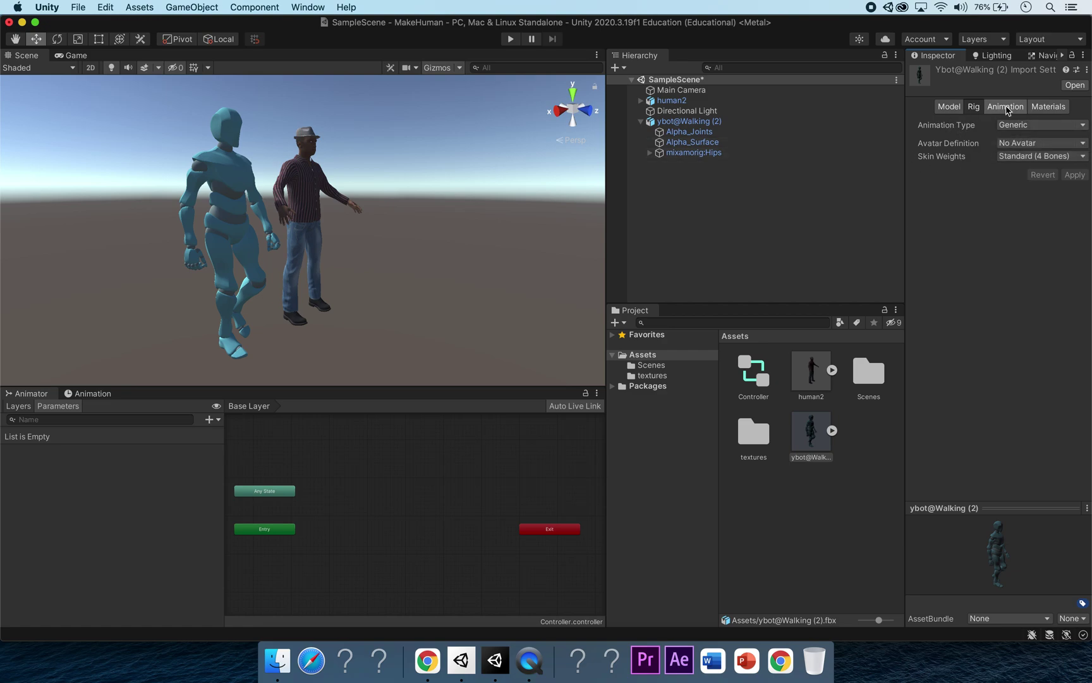
left_click(999, 108)
scroll(1024, 313, "down", 3)
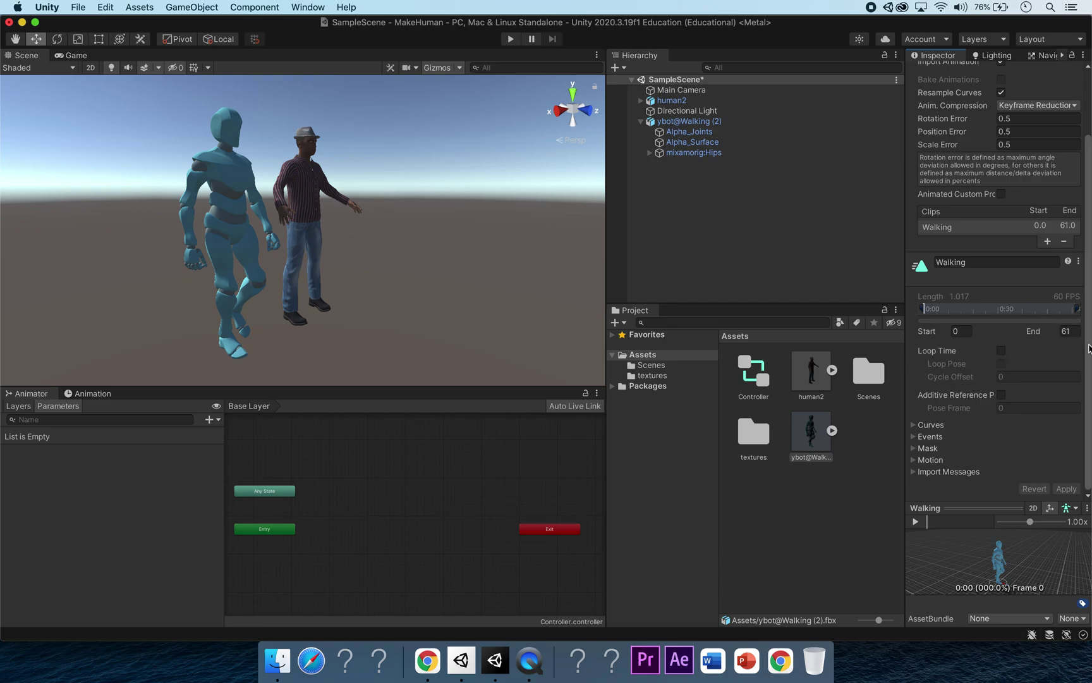
scroll(1089, 349, "up", 3)
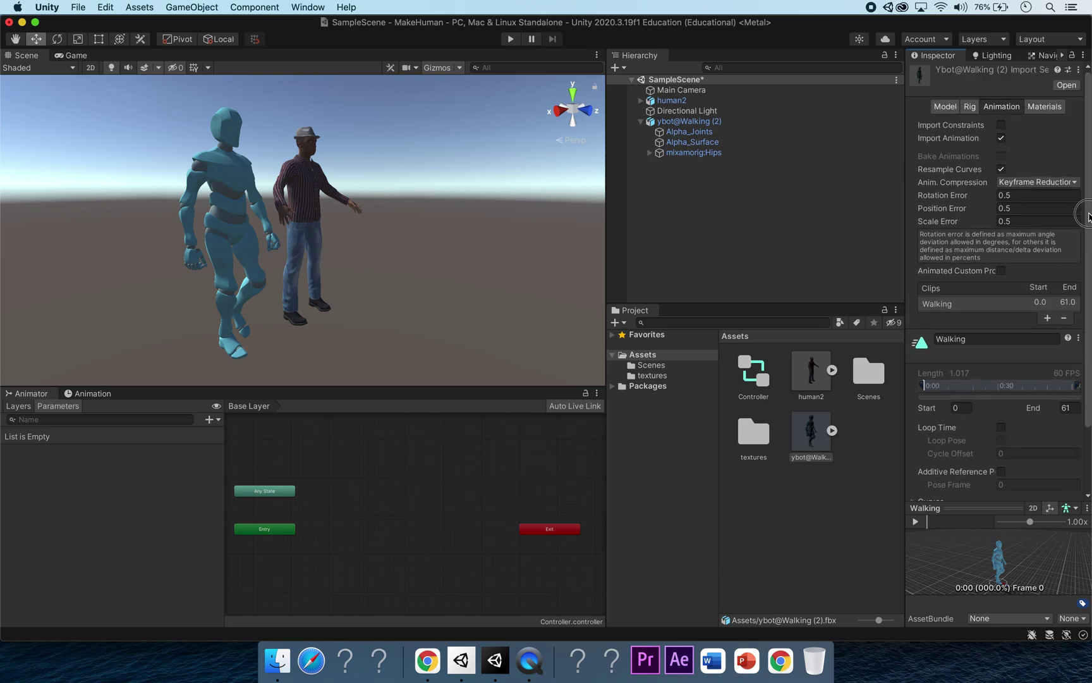
left_click(969, 108)
left_click(1048, 125)
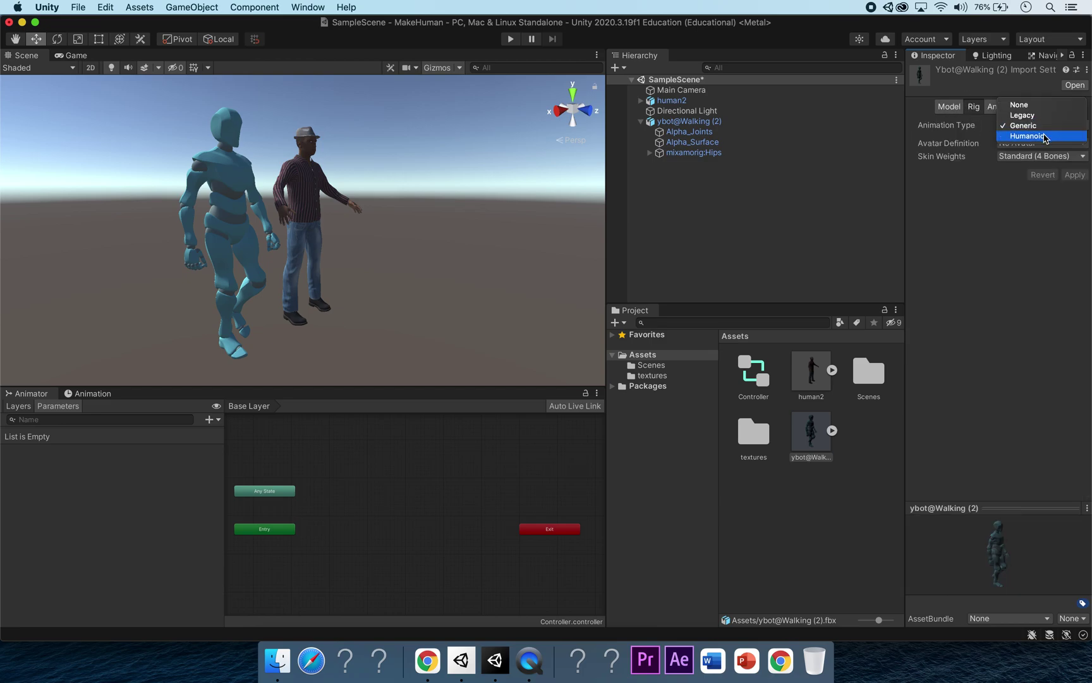
left_click(1044, 136)
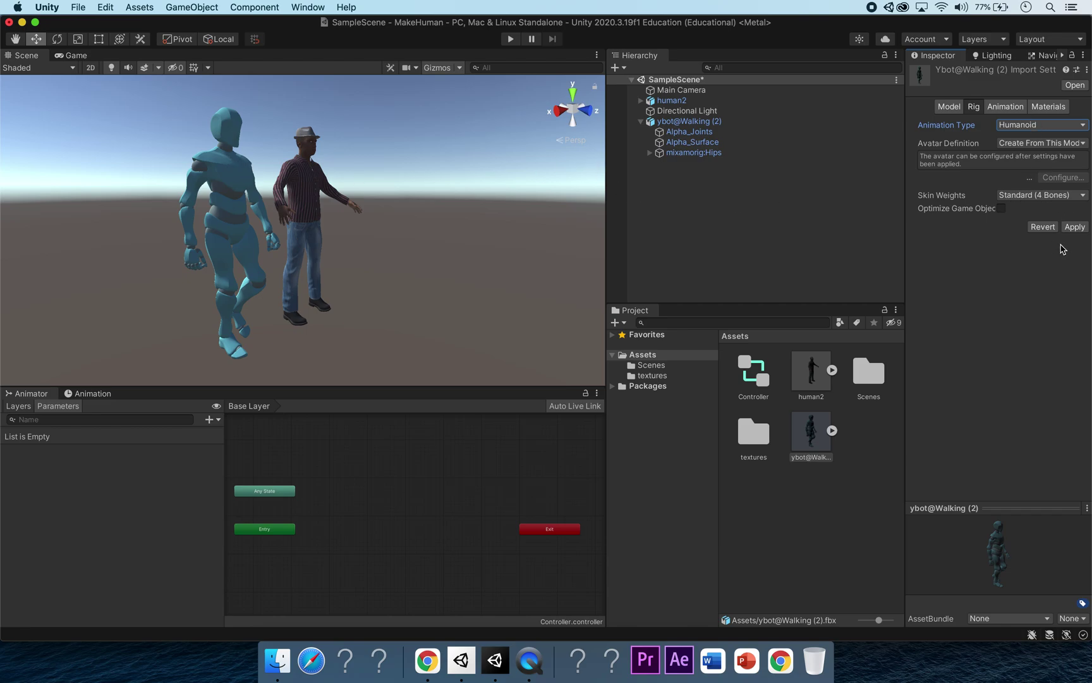
left_click(1075, 227)
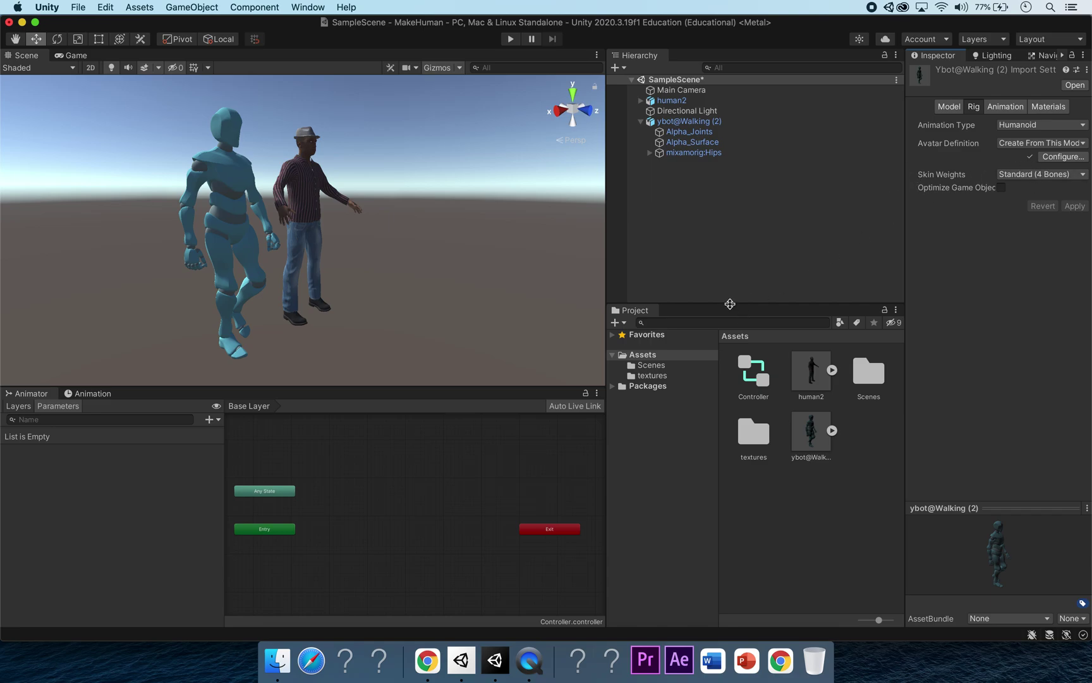
Add the Walking (2) clip from the ybot@Walking (2) asset as a state in the animator graph
left_click(833, 431)
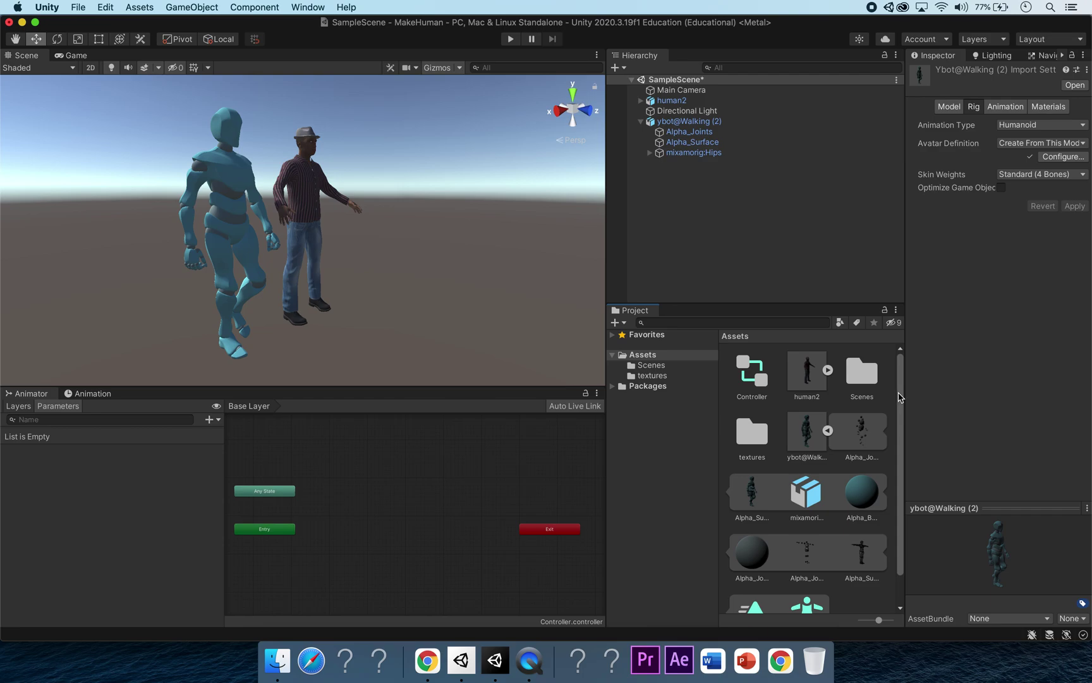
scroll(885, 443, "down", 1)
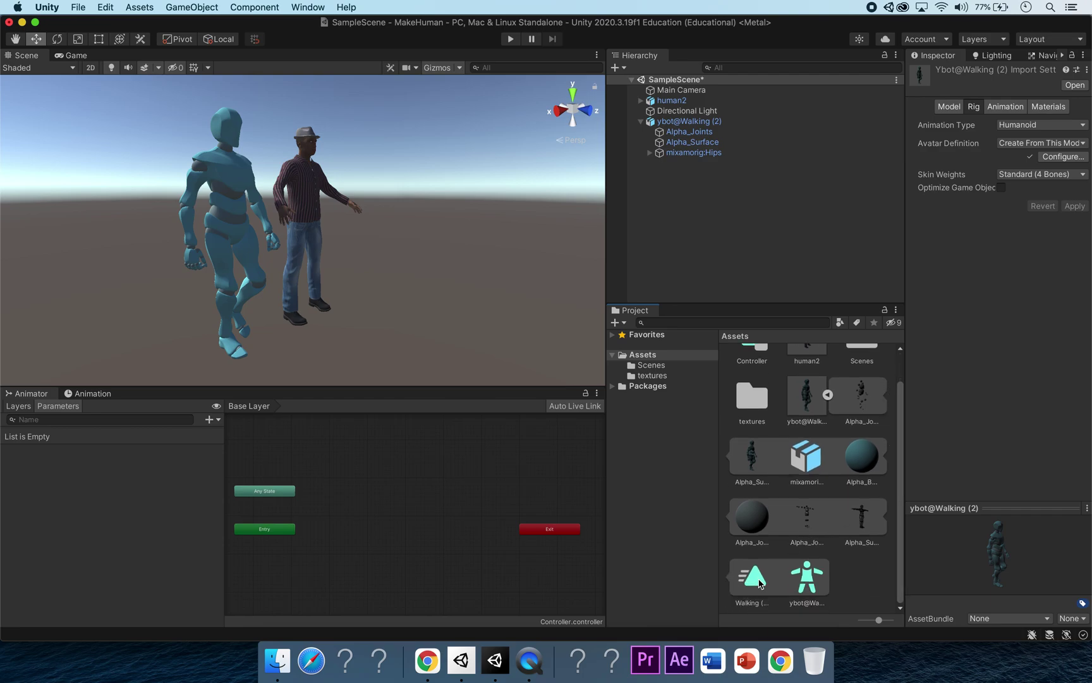
left_click_drag(759, 583, 395, 503)
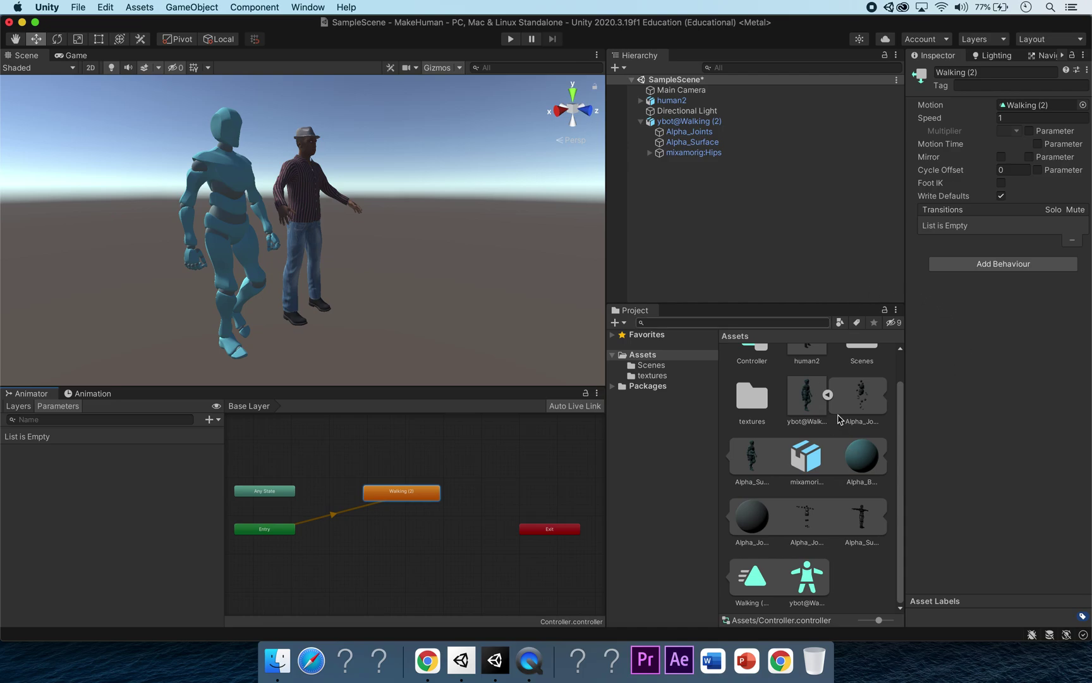
left_click(827, 395)
Review the Walking clip's animation import settings on the ybot@Walking (2) asset and play-test the scene
left_click(813, 435)
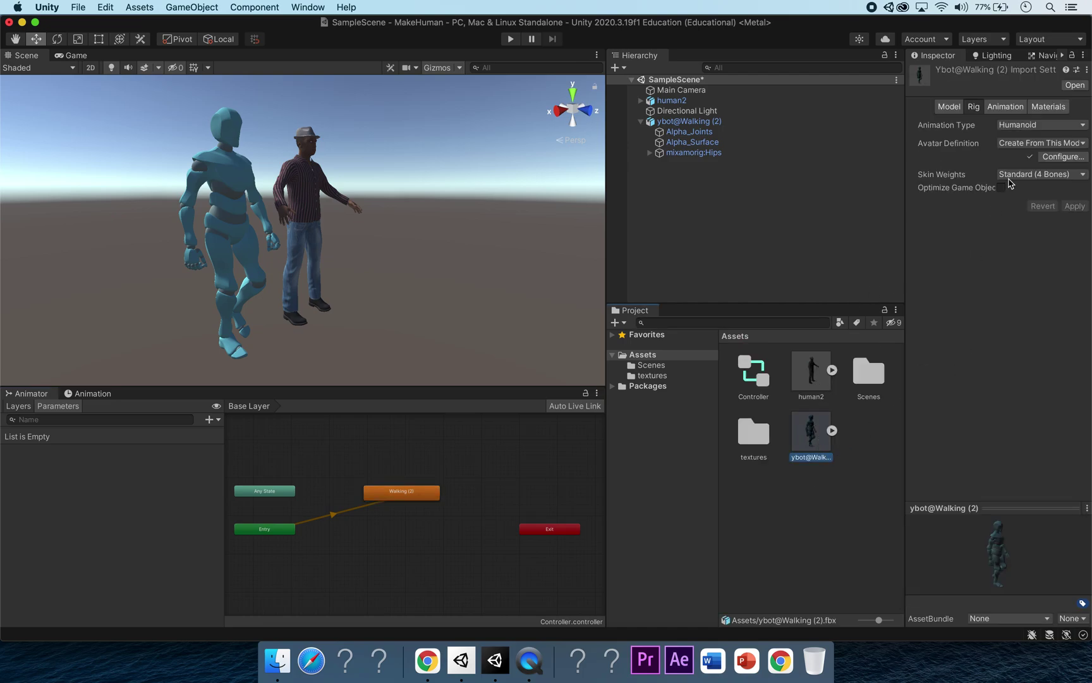
left_click(1009, 107)
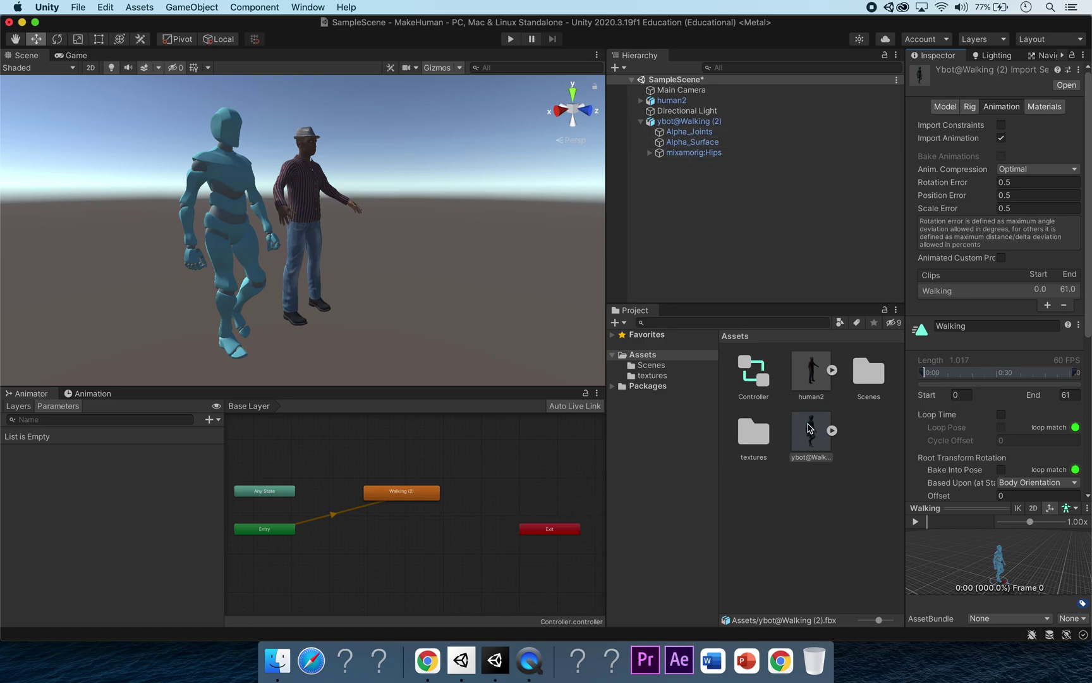
left_click(969, 106)
left_click(1002, 106)
scroll(959, 146, "down", 5)
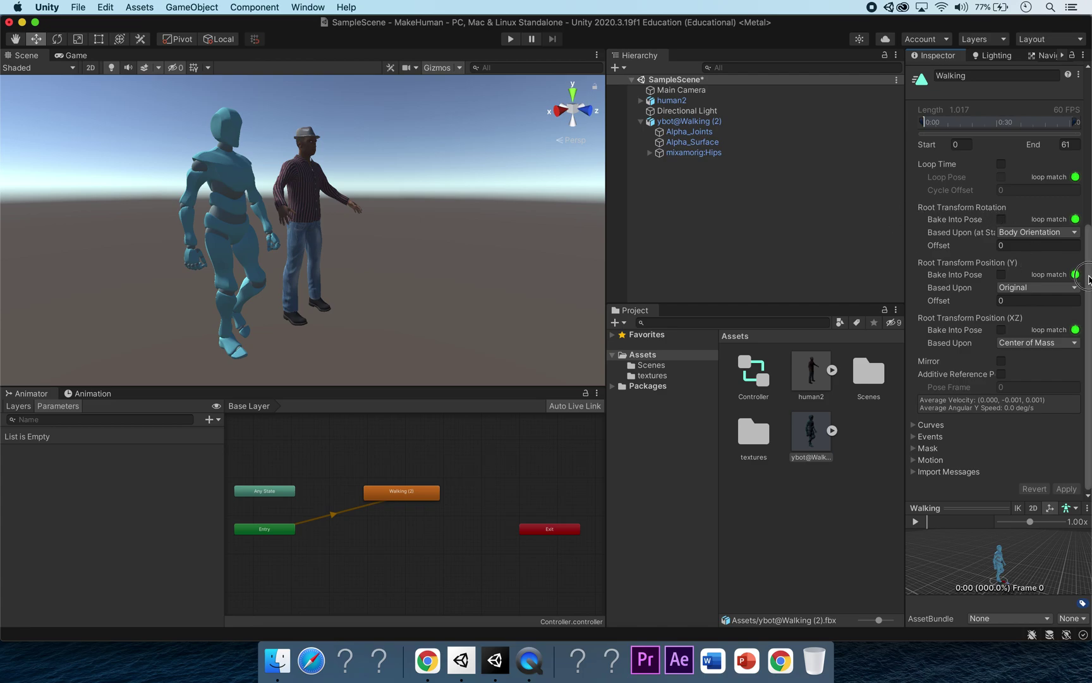
scroll(1075, 303, "up", 5)
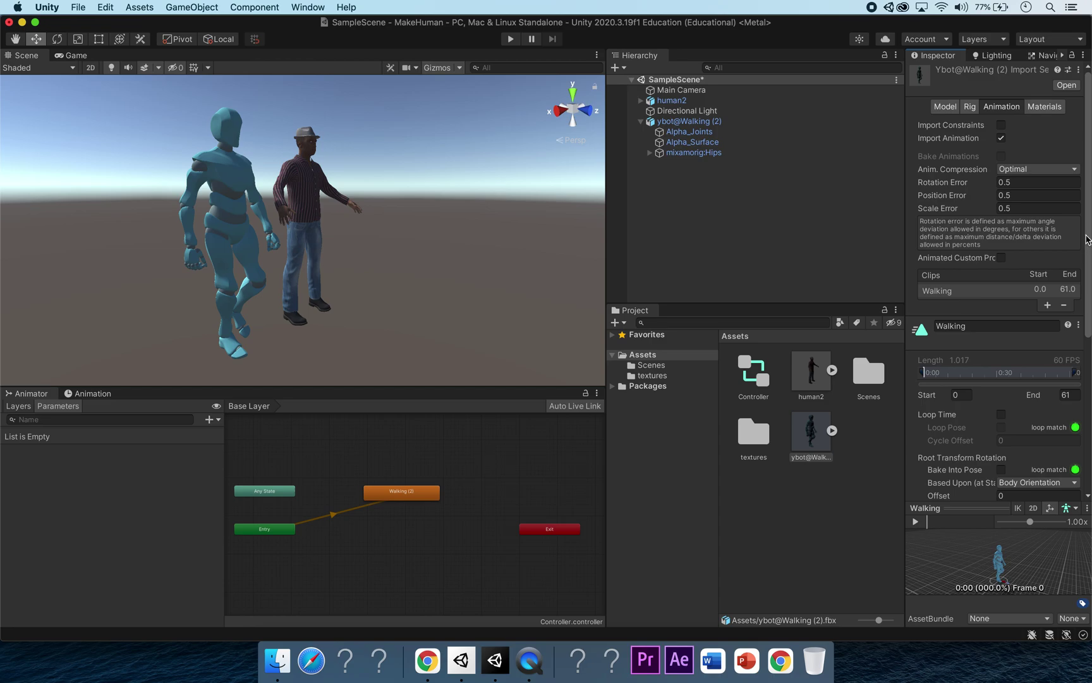
scroll(1005, 329, "down", 5)
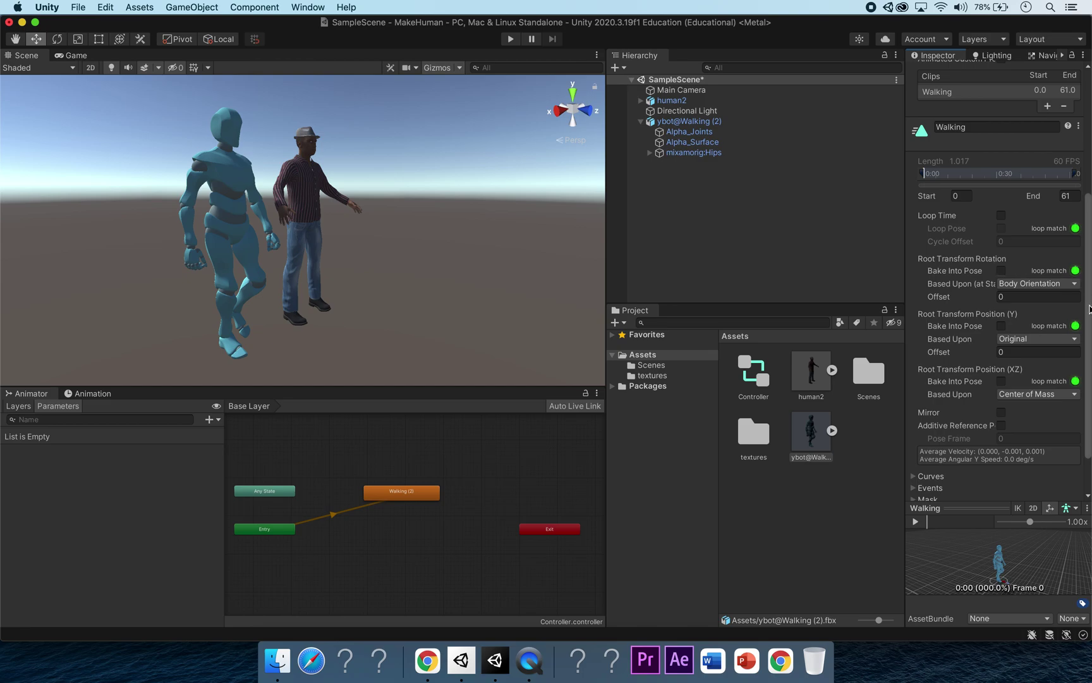
scroll(1085, 284, "up", 5)
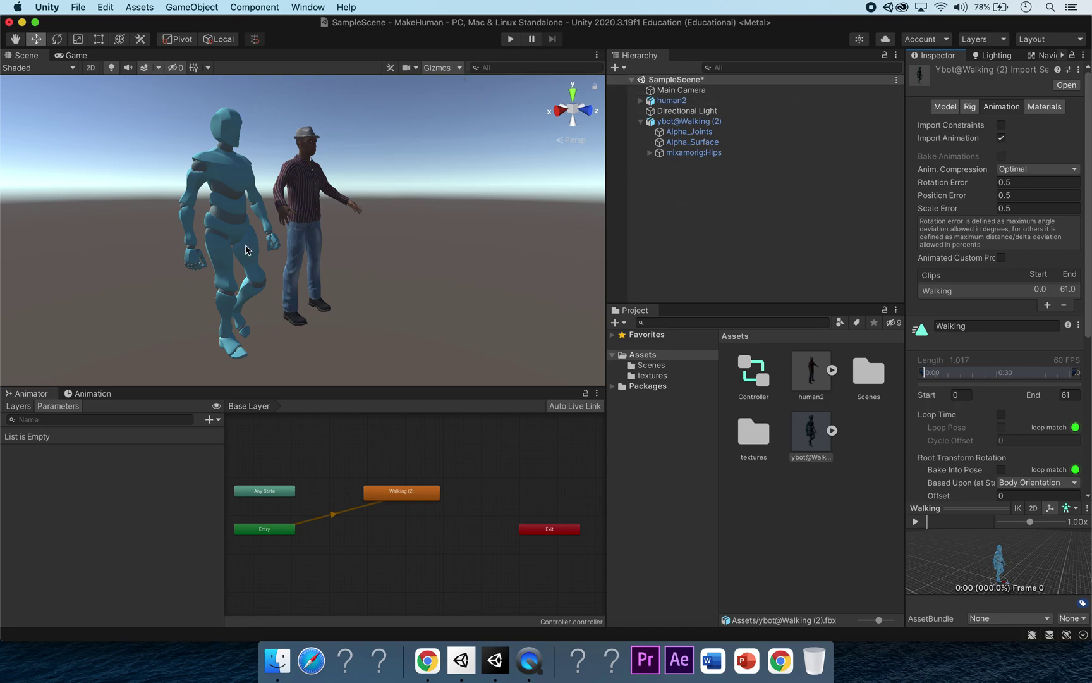
left_click(510, 39)
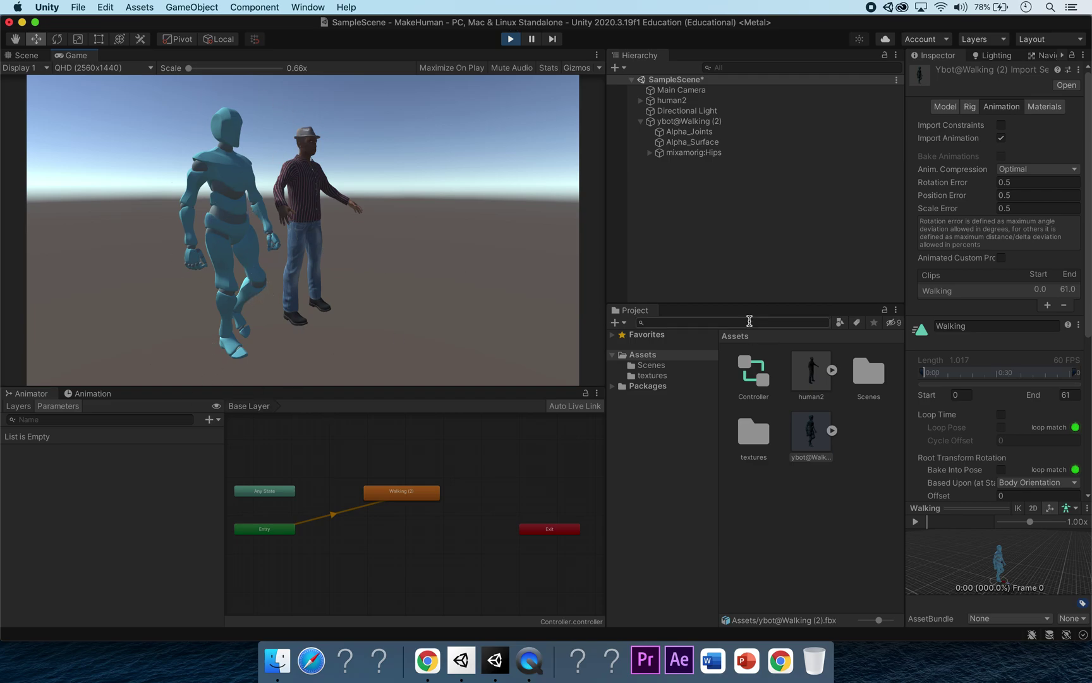
left_click(509, 39)
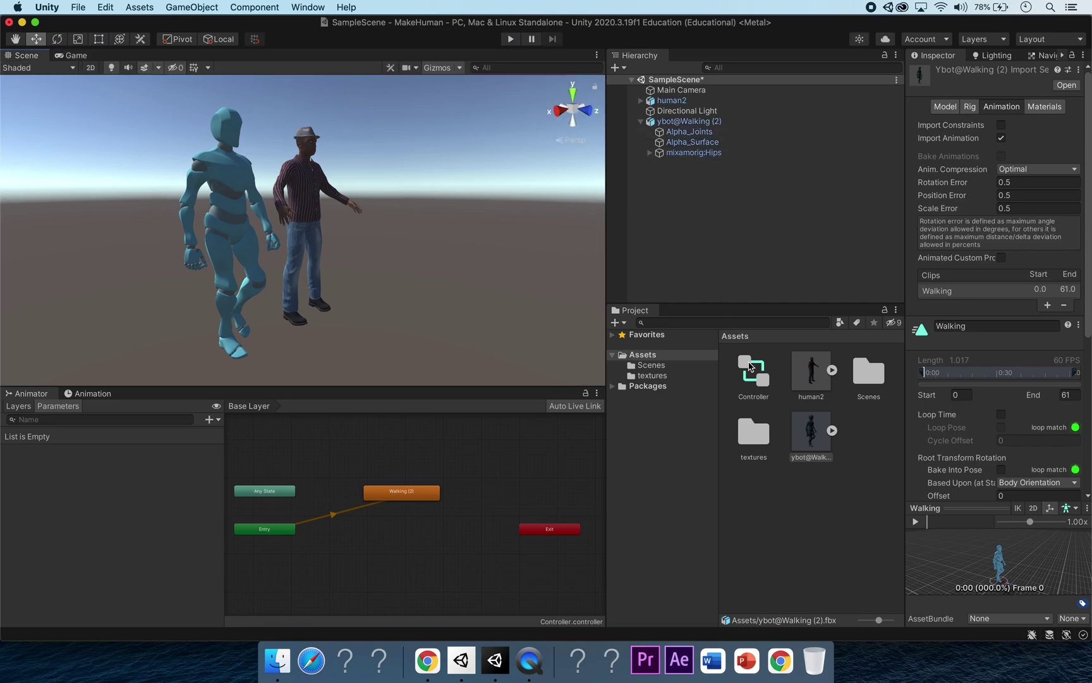
Enable Loop Time for the walking clip of the ybot@Walking (2) asset and apply the import settings
left_click(831, 431)
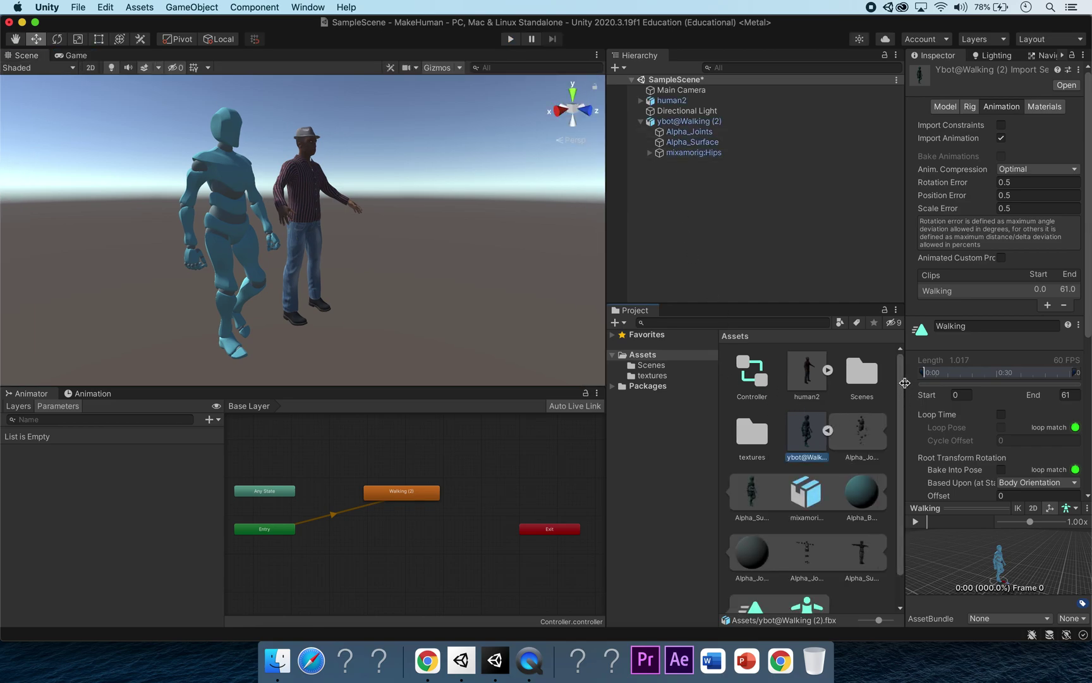
scroll(866, 480, "down", 1)
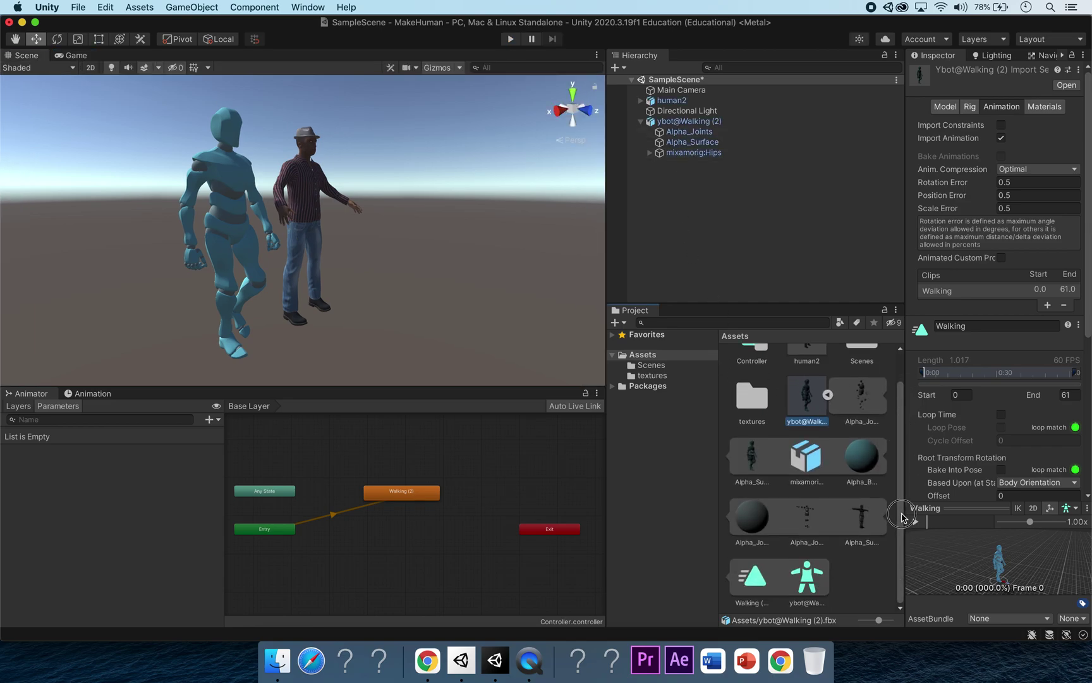
left_click(762, 583)
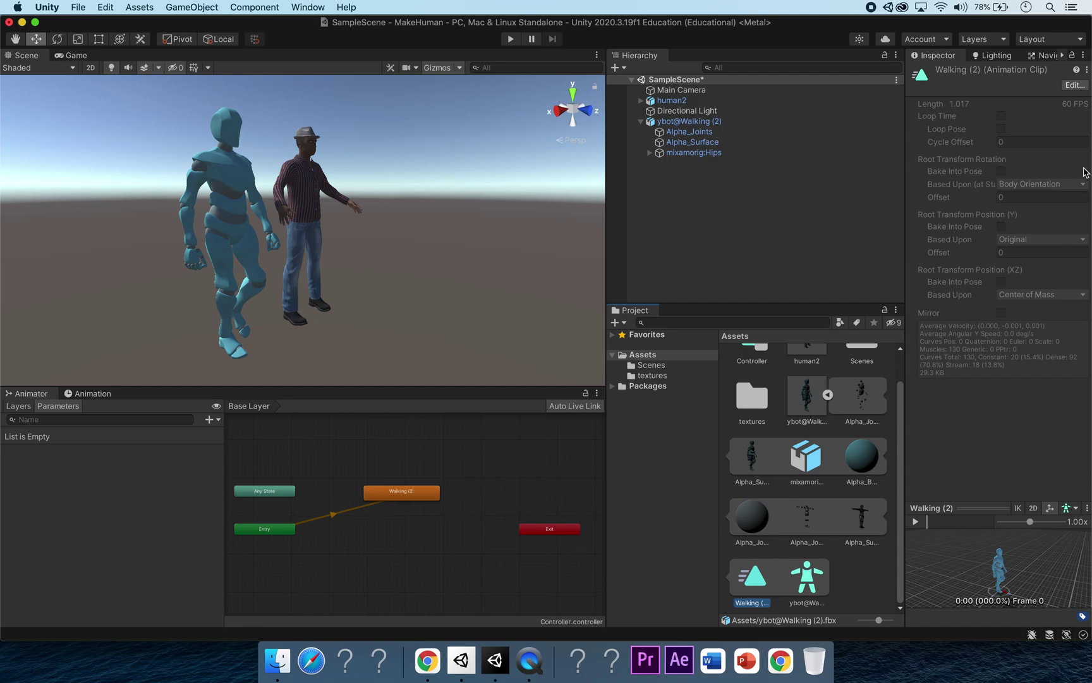
left_click(1075, 84)
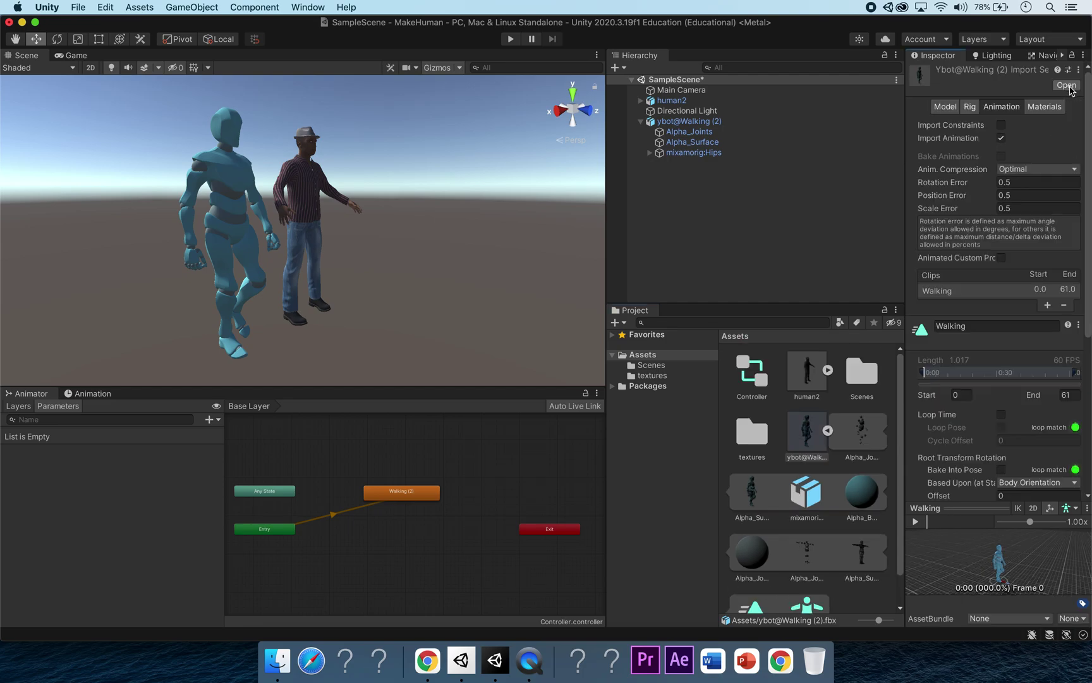
left_click(1001, 414)
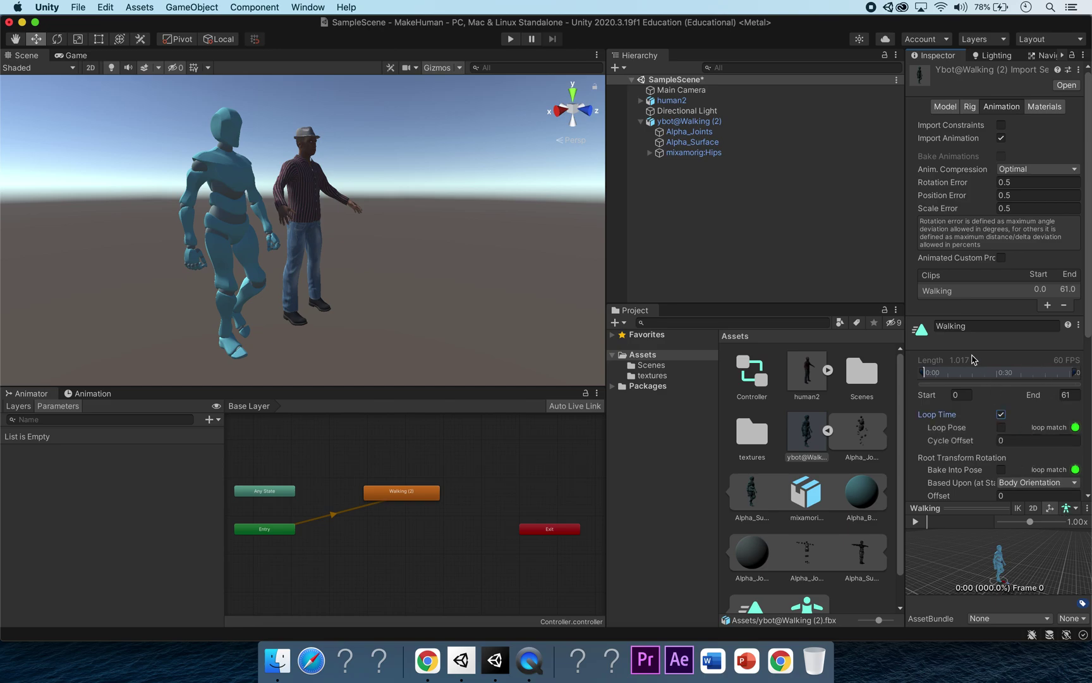
scroll(1086, 221, "down", 8)
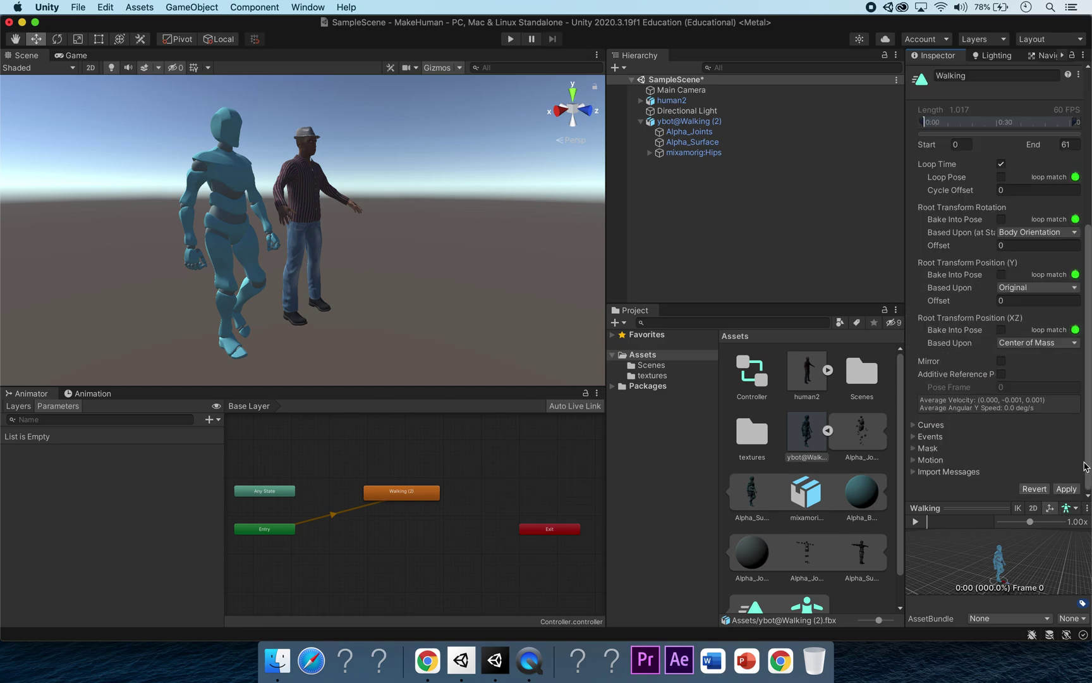
left_click(1066, 489)
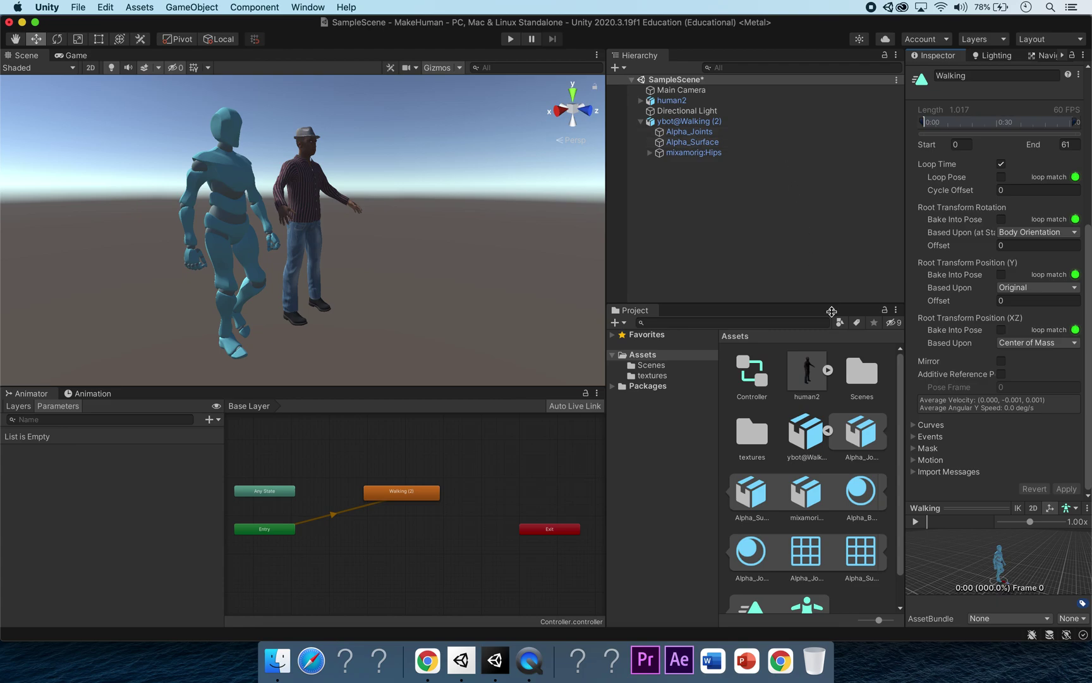
left_click(828, 431)
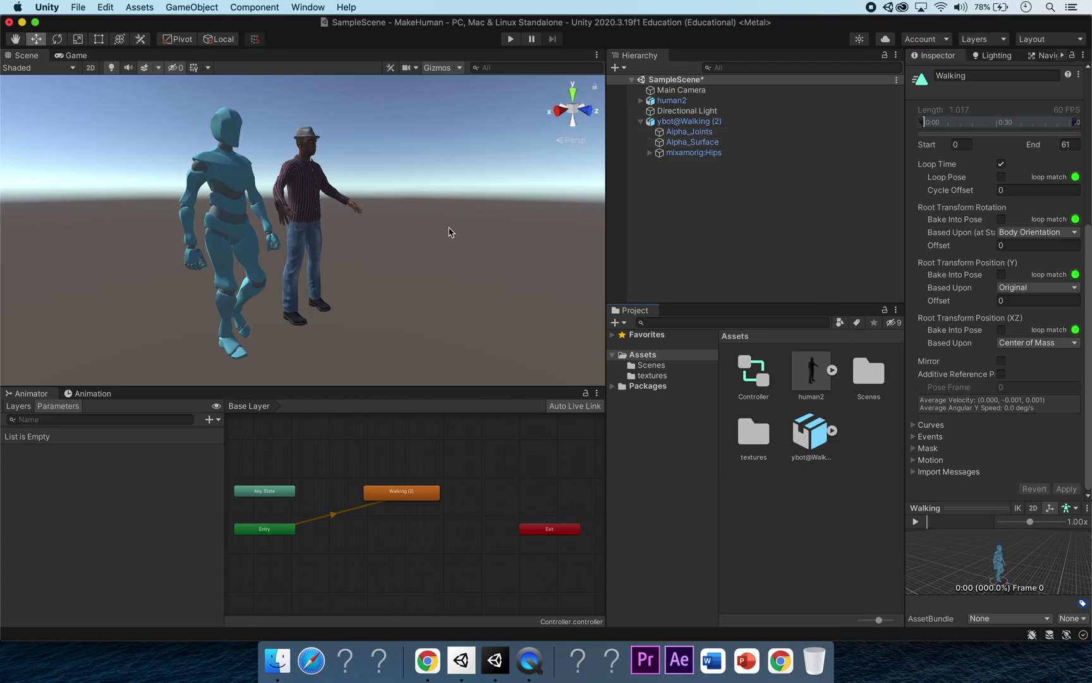
Play-test the scene and check the Animator component of ybot@Walking (2) while it runs
left_click(510, 39)
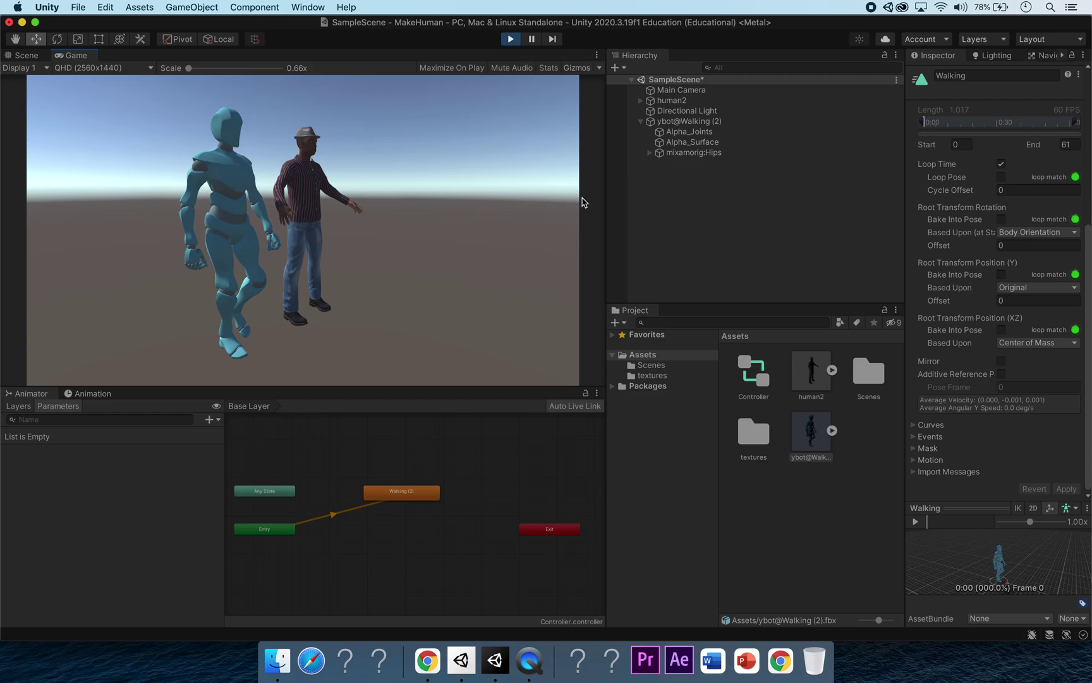
left_click(714, 121)
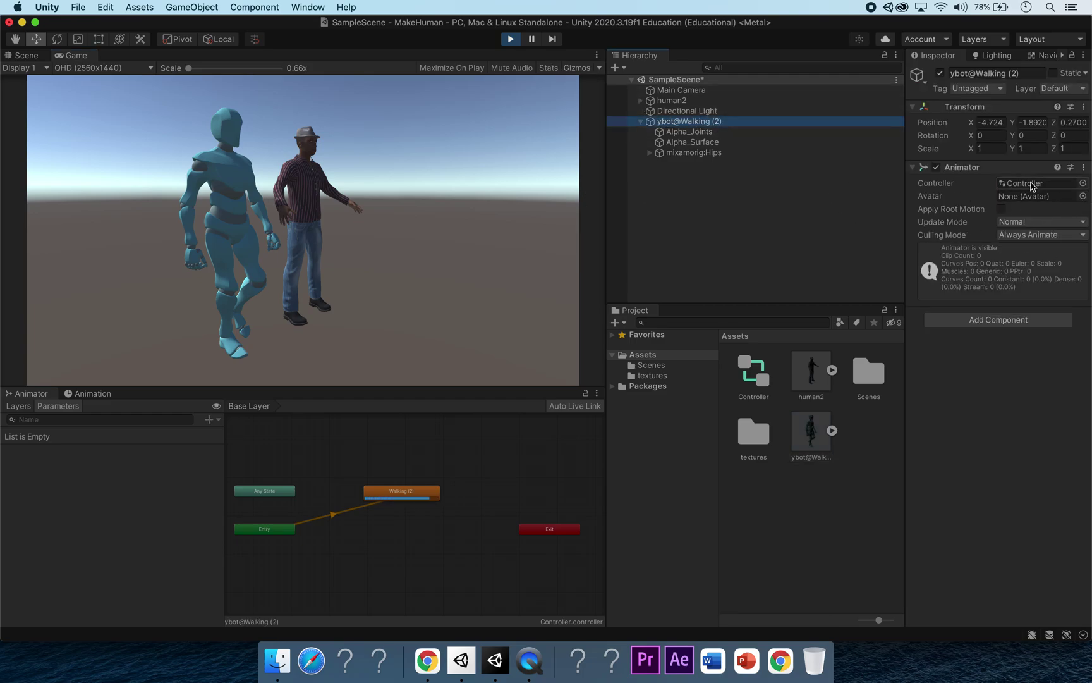
left_click(509, 39)
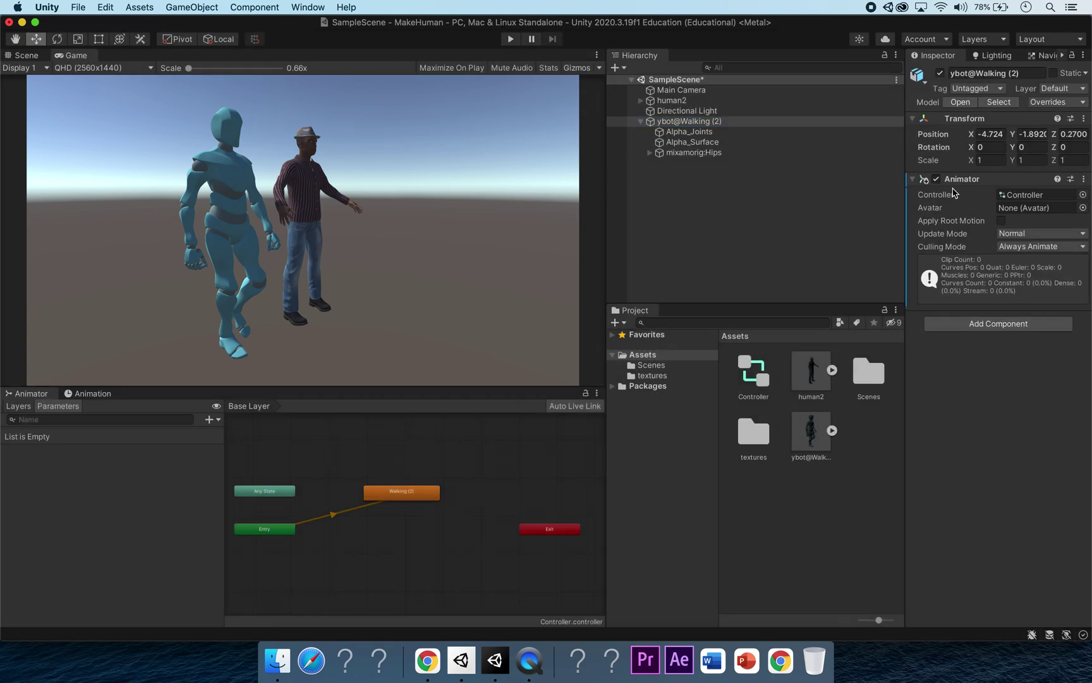
Assign ybot@Walking (2)Avatar as the avatar in the Animator component of ybot@Walking (2)
left_click(1083, 209)
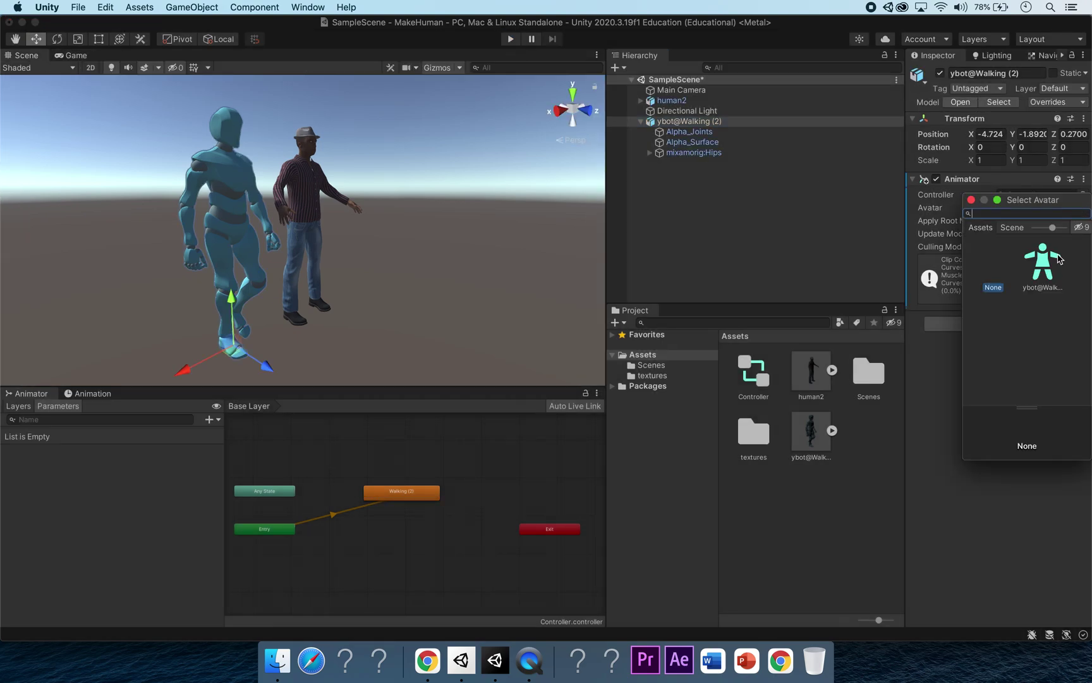
left_click(1032, 260)
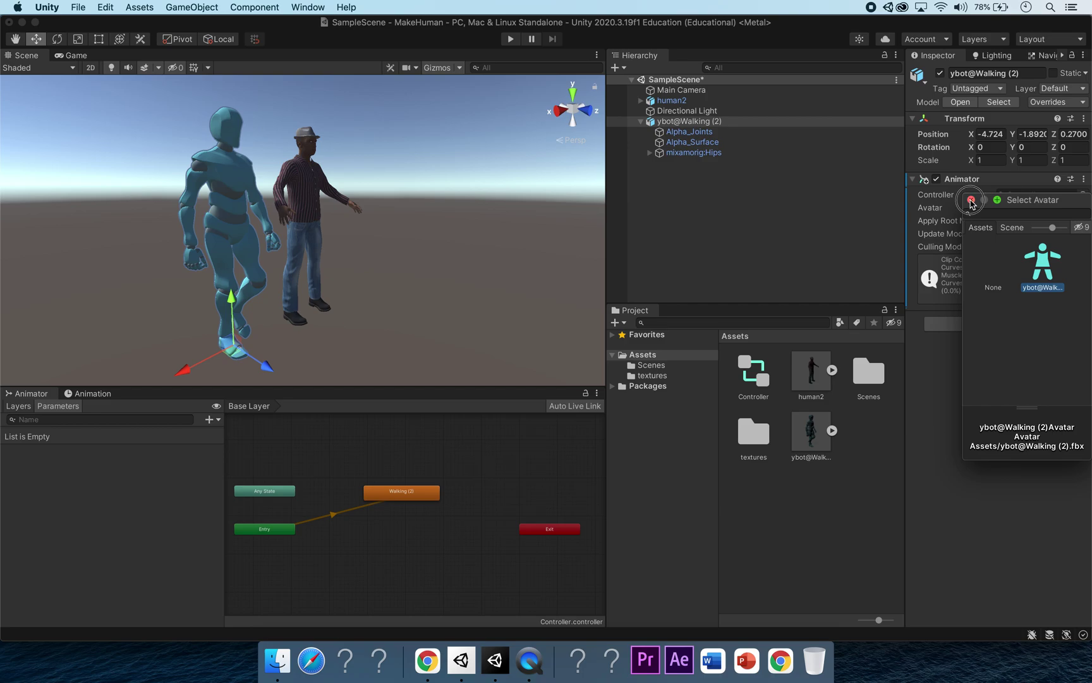
left_click(971, 199)
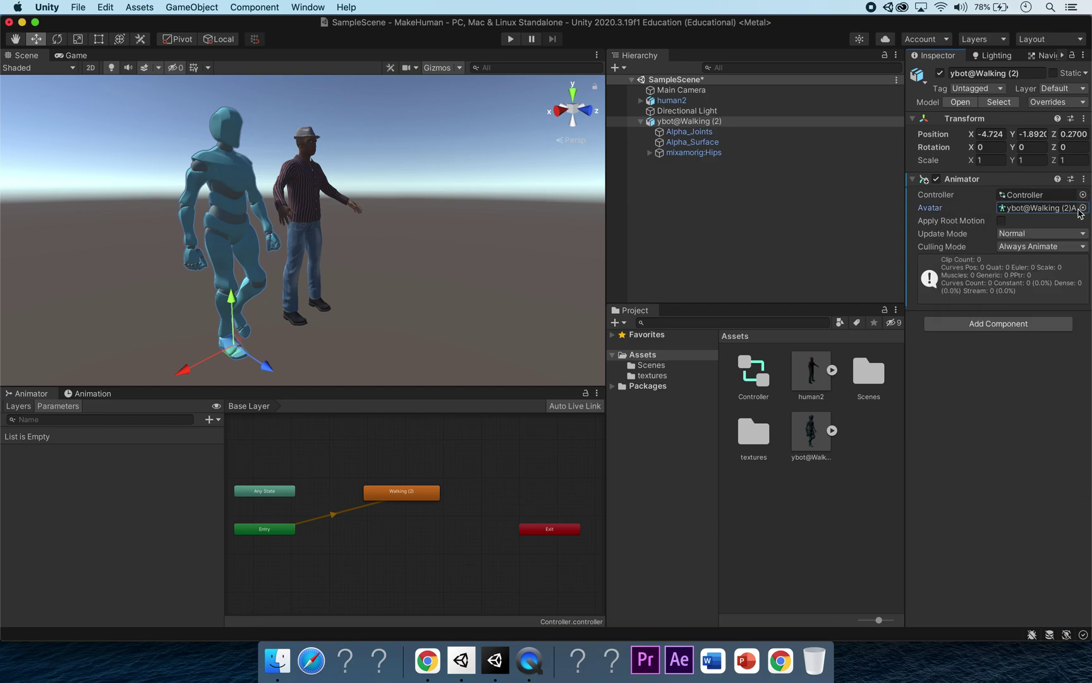
Inspect the Walking (2) state in the animator graph and play-test the scene with the avatar assigned to ybot@Walking (2)
left_click(396, 491)
scroll(417, 496, "up", 5)
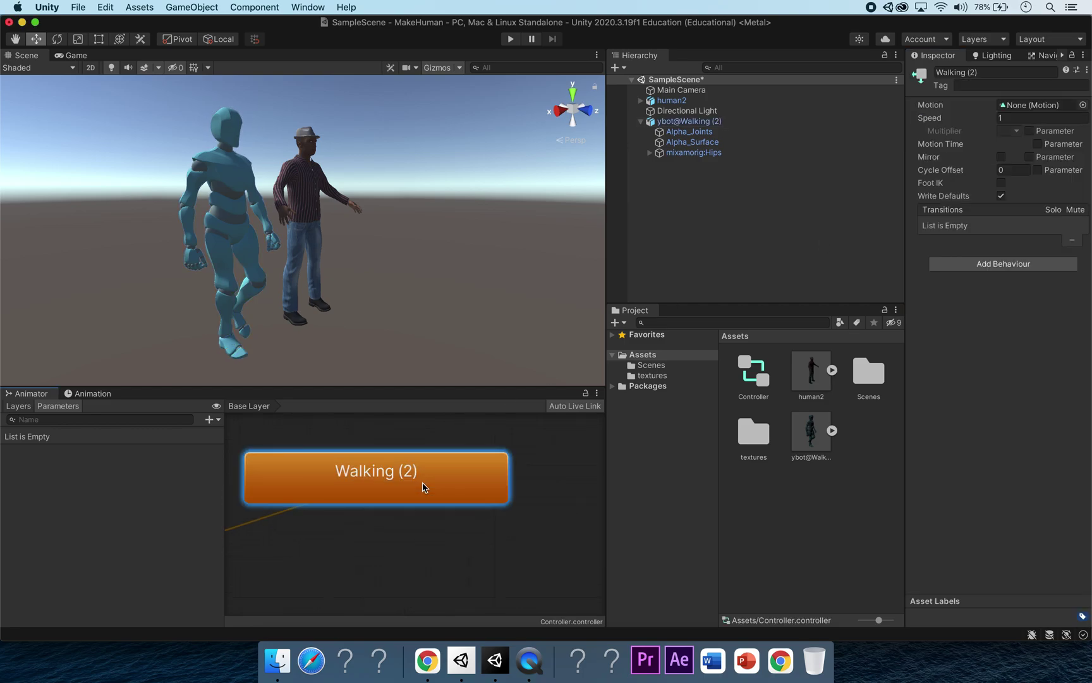
scroll(424, 487, "down", 5)
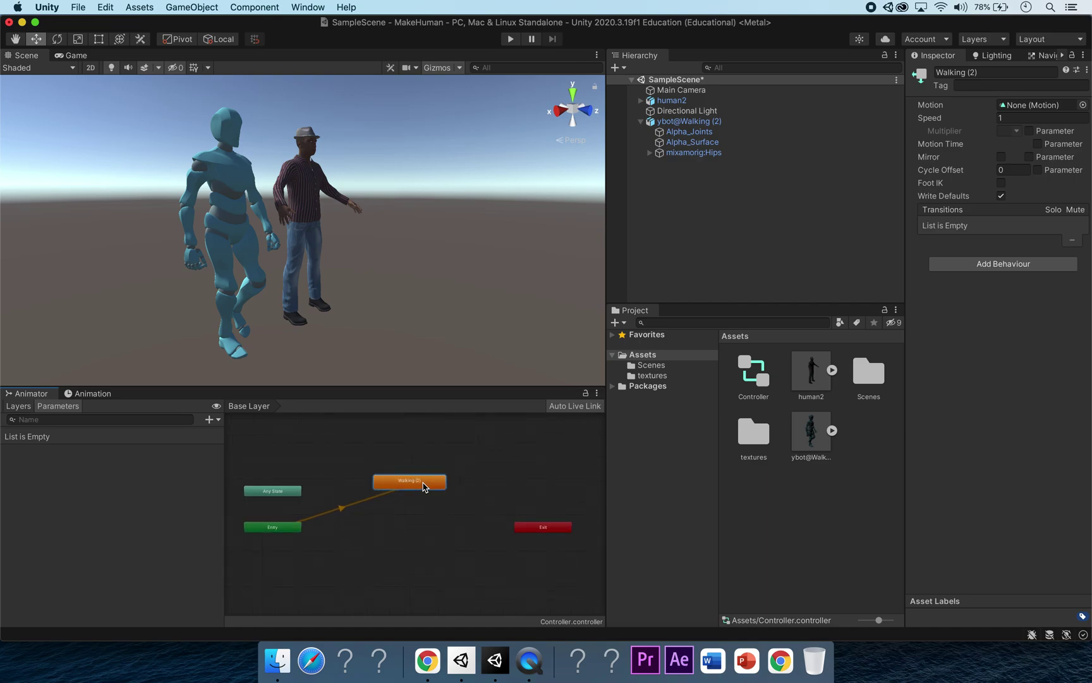
scroll(423, 487, "up", 2)
scroll(398, 532, "left", 3)
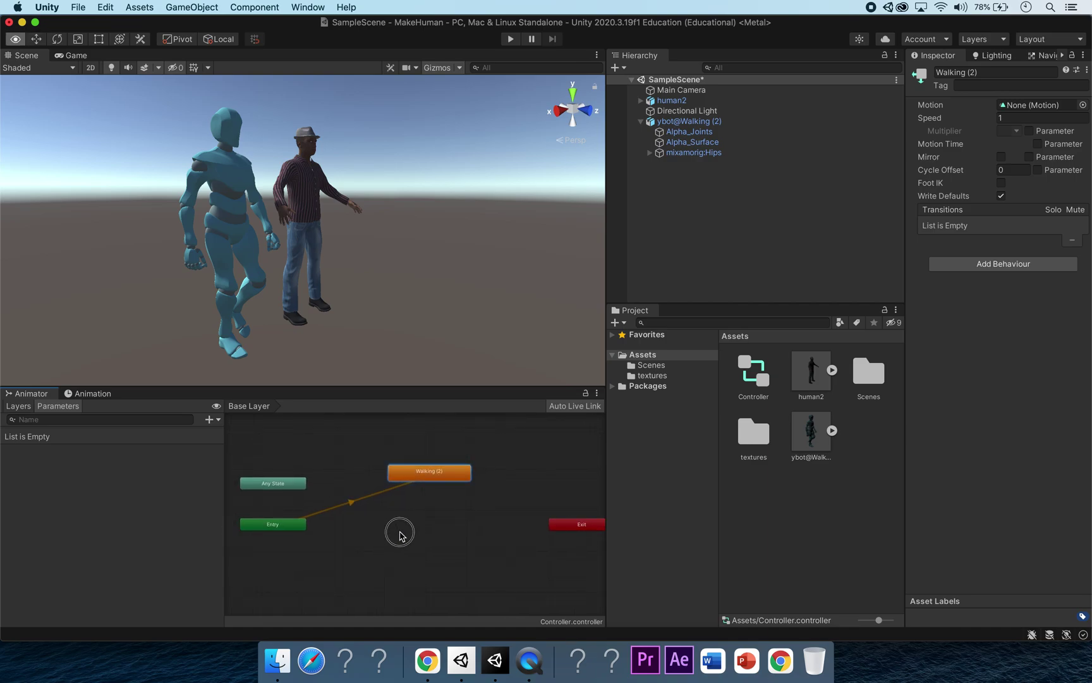
left_click(510, 39)
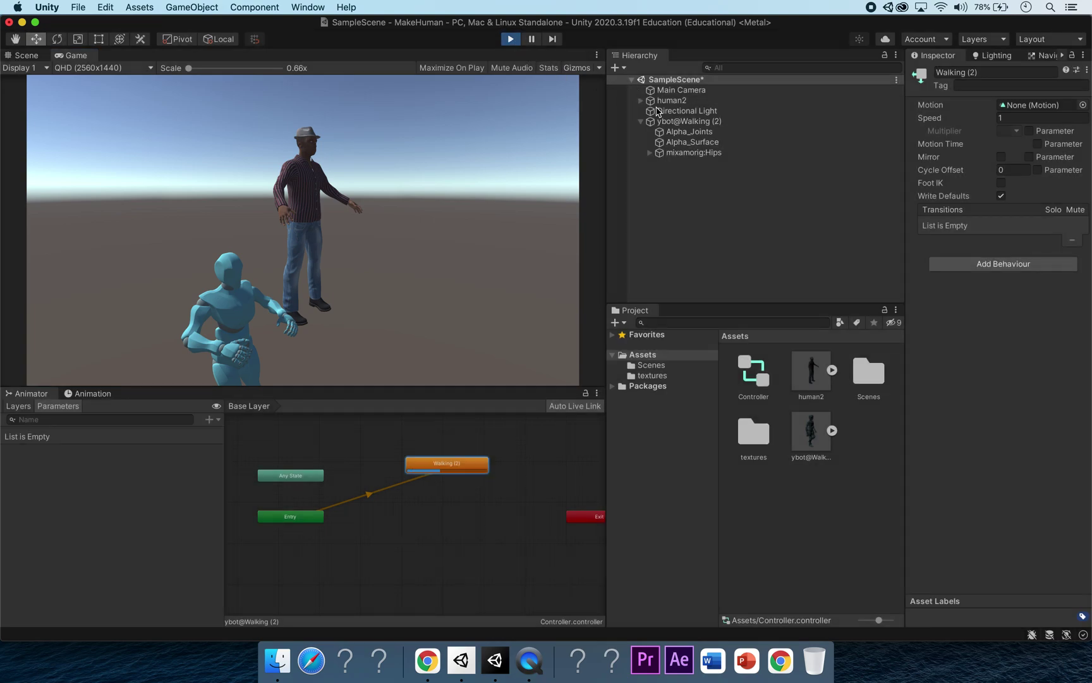
left_click(686, 121)
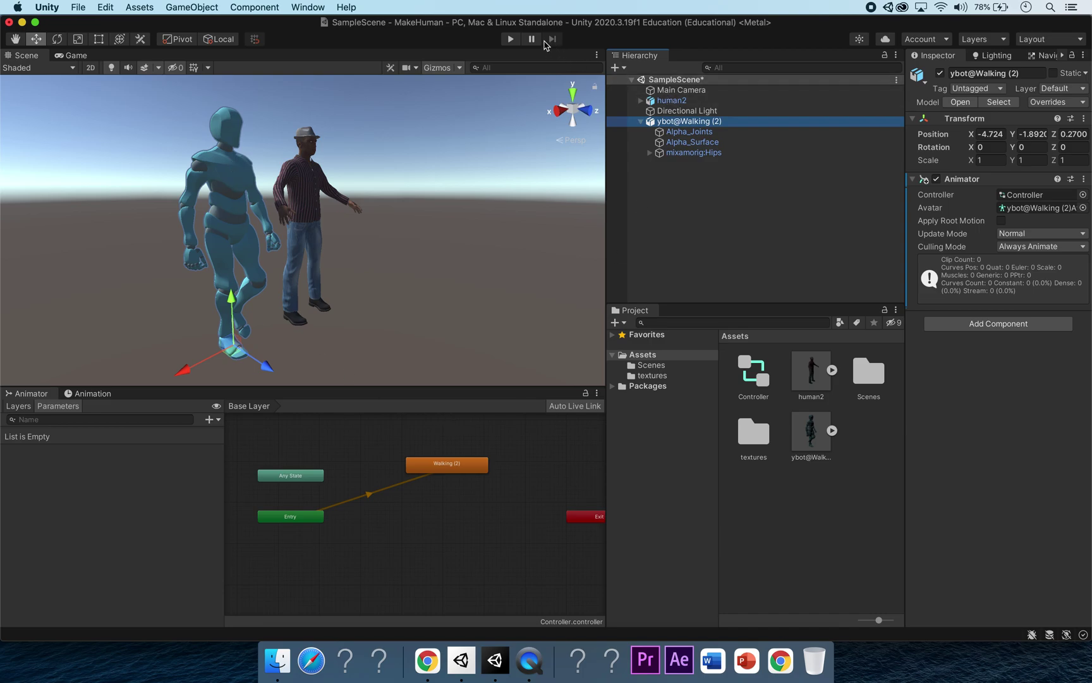
left_click(510, 39)
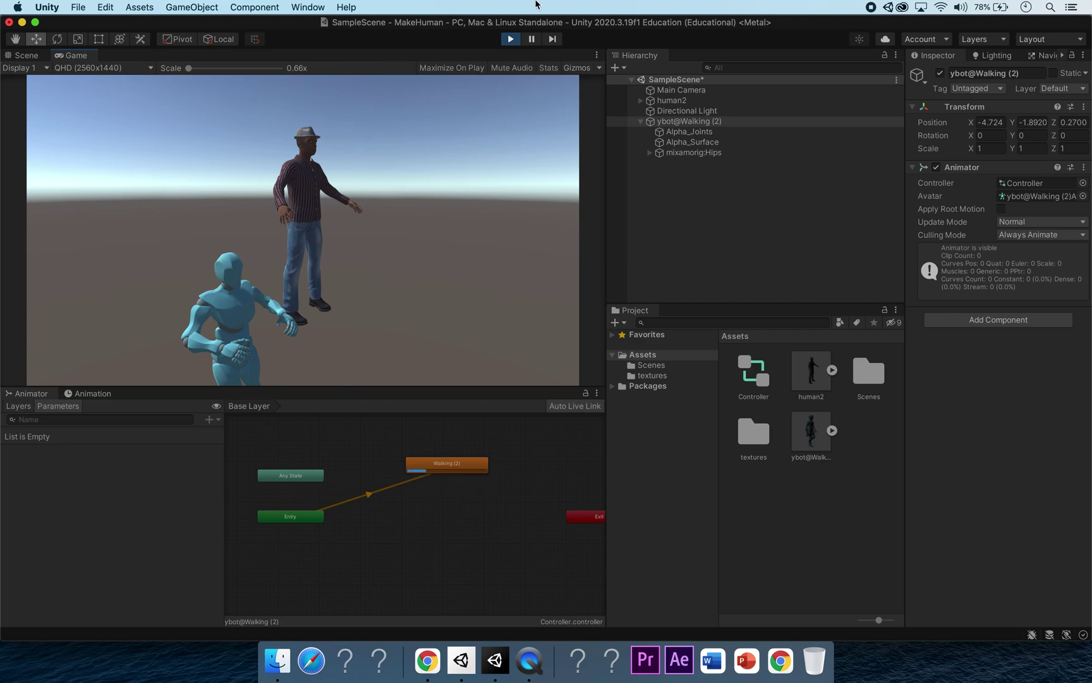
left_click(509, 39)
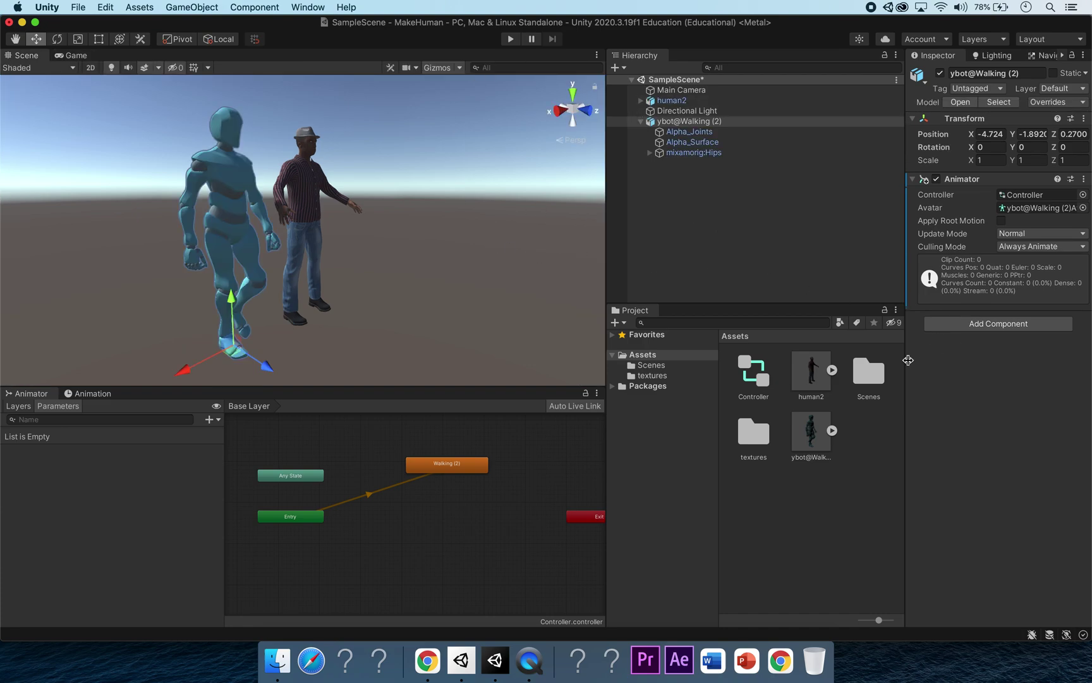
Inspect the Walking clip inside the ybot@Walking (2) asset and view its keyframes in the animation dopesheet
left_click(817, 439)
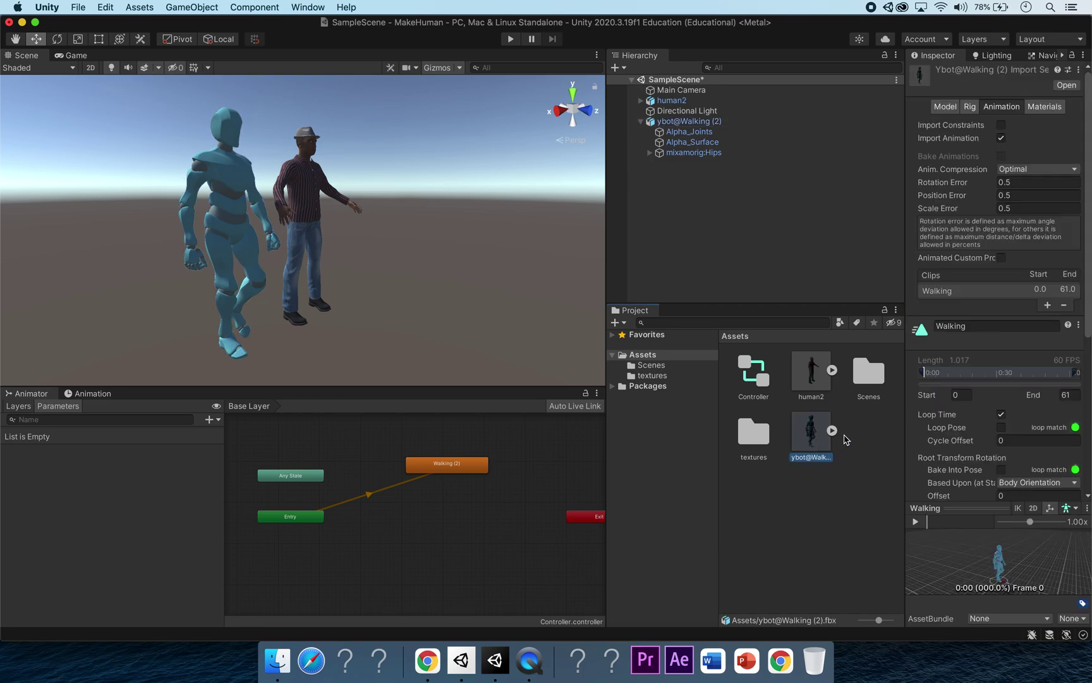
left_click(833, 430)
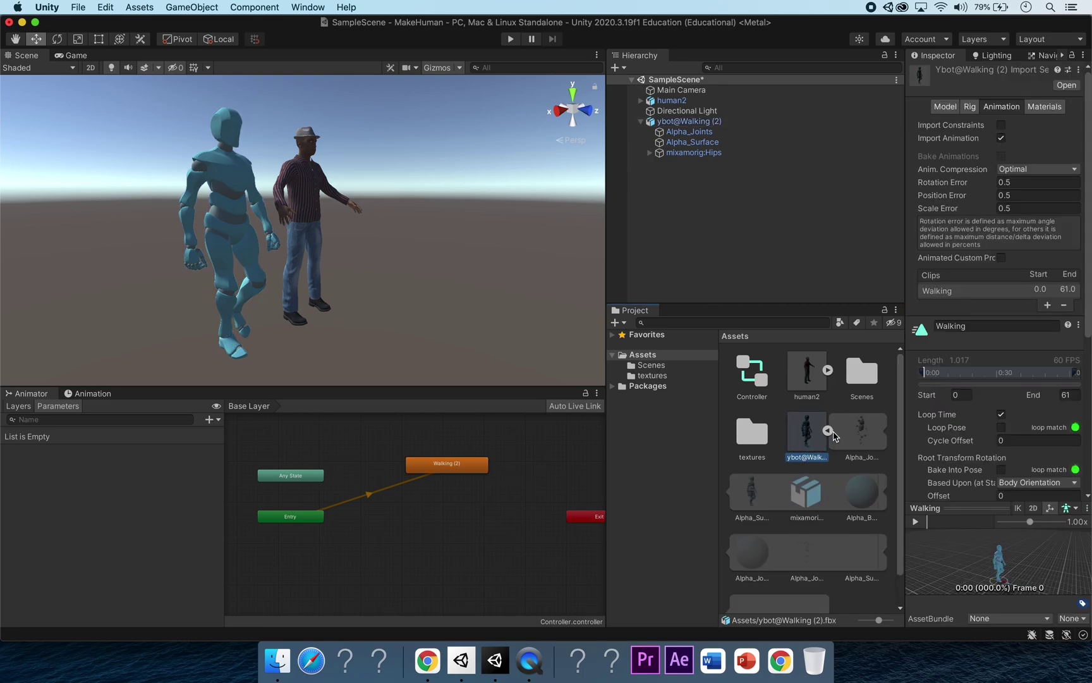
scroll(904, 493, "down", 1)
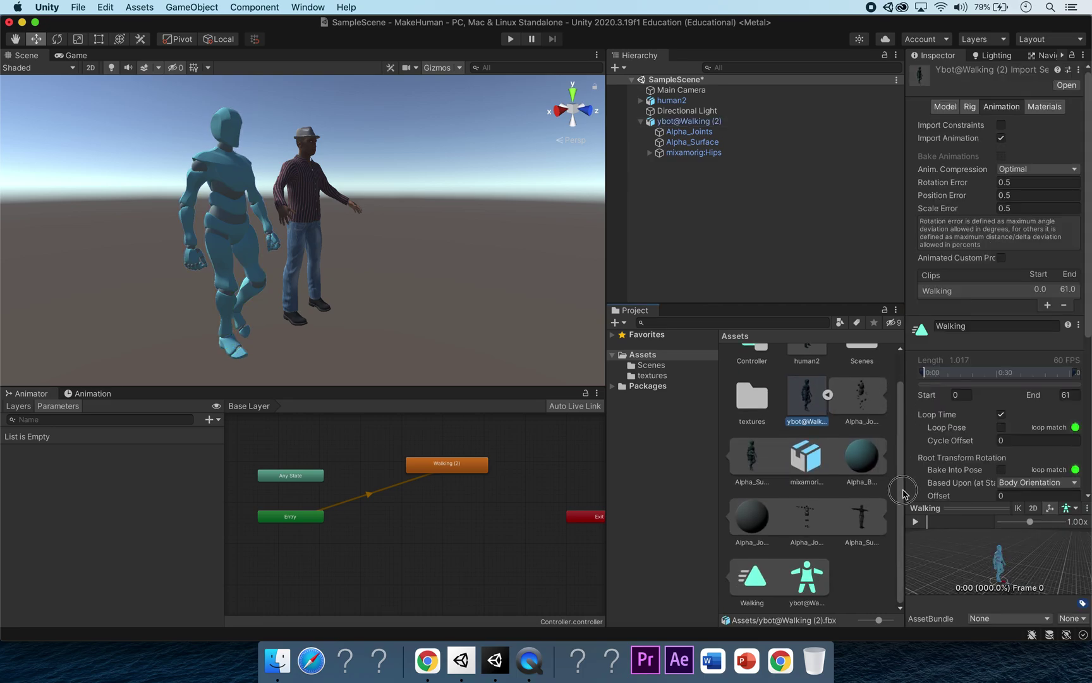
left_click(771, 574)
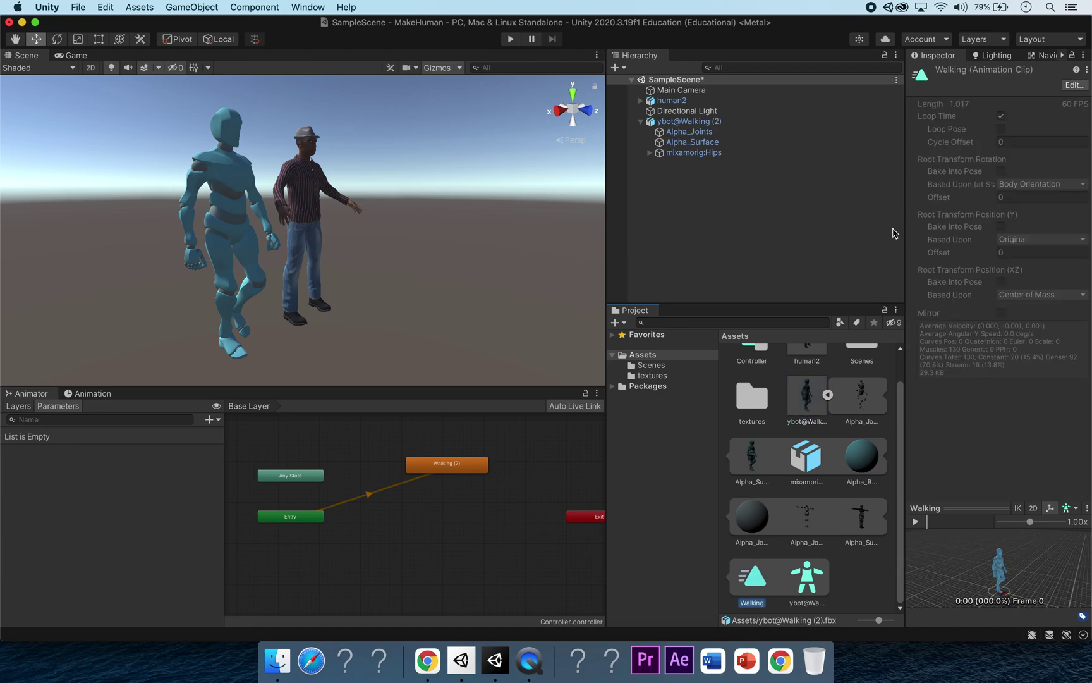
left_click_drag(904, 223, 889, 223)
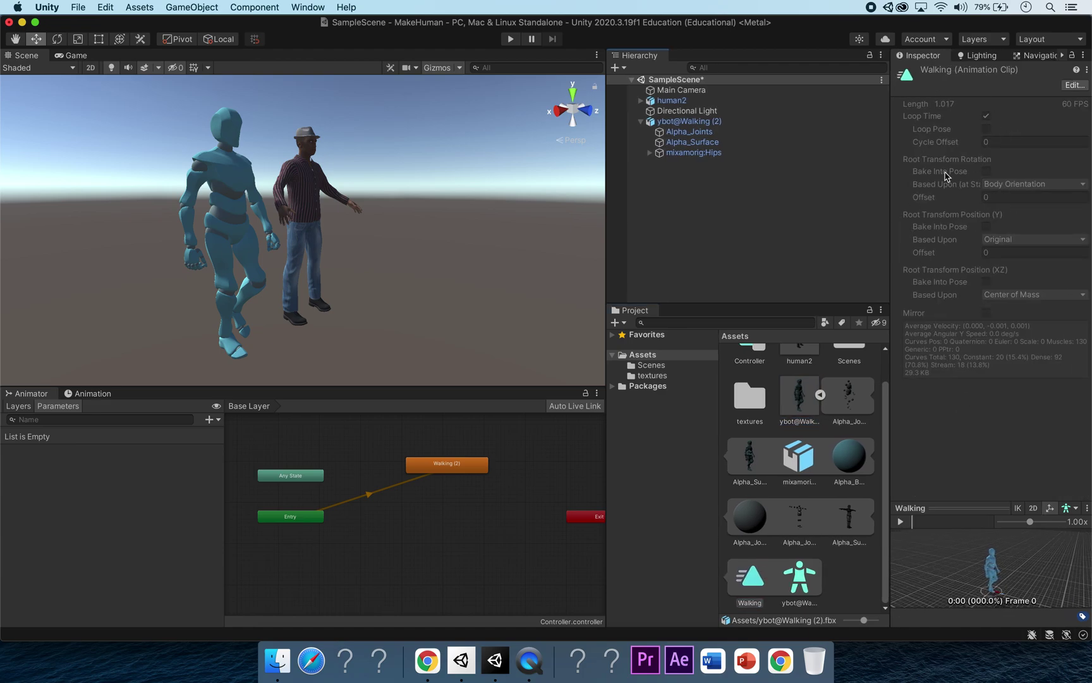
left_click(92, 393)
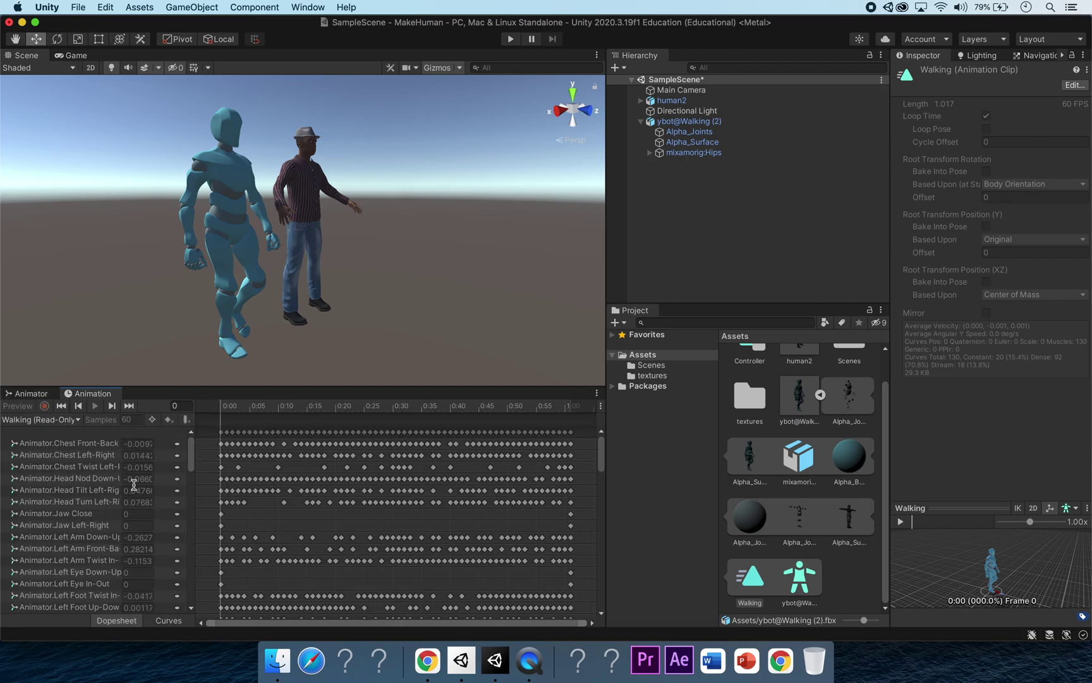
Compare the Walking clip inside ybot@Walking (2) with that model's animation and rig import settings
mouse_move(191, 452)
left_mouse_down()
mouse_move(181, 597)
mouse_move(178, 505)
mouse_move(193, 449)
left_mouse_up()
scroll(812, 435, "up", 2)
left_click(812, 434)
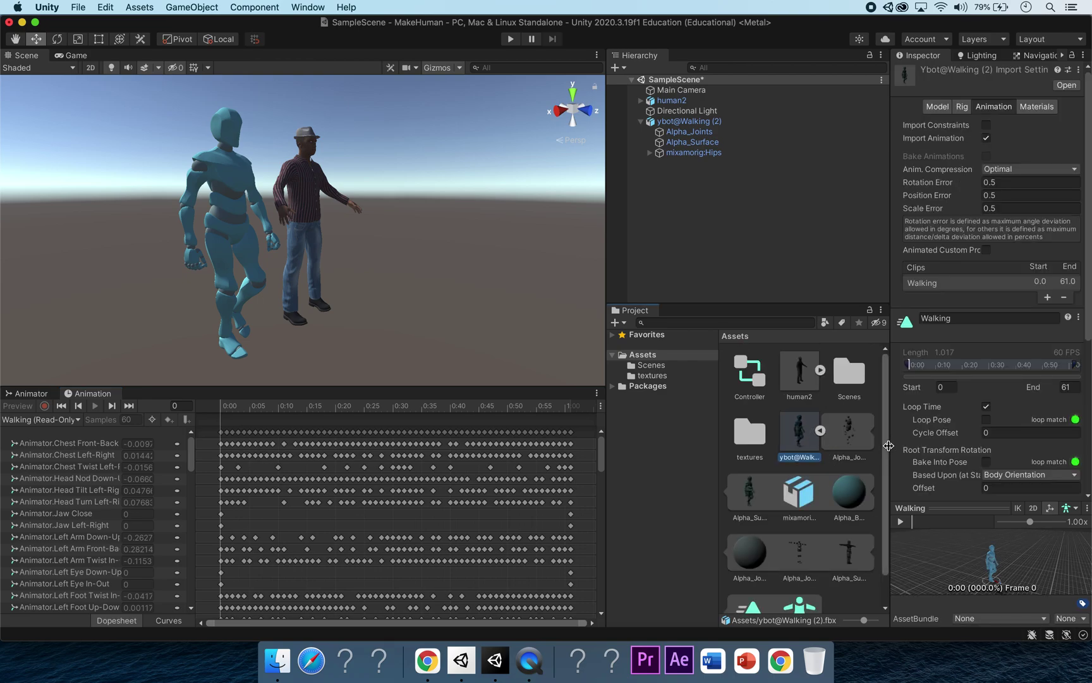
scroll(808, 558, "down", 2)
left_click(749, 575)
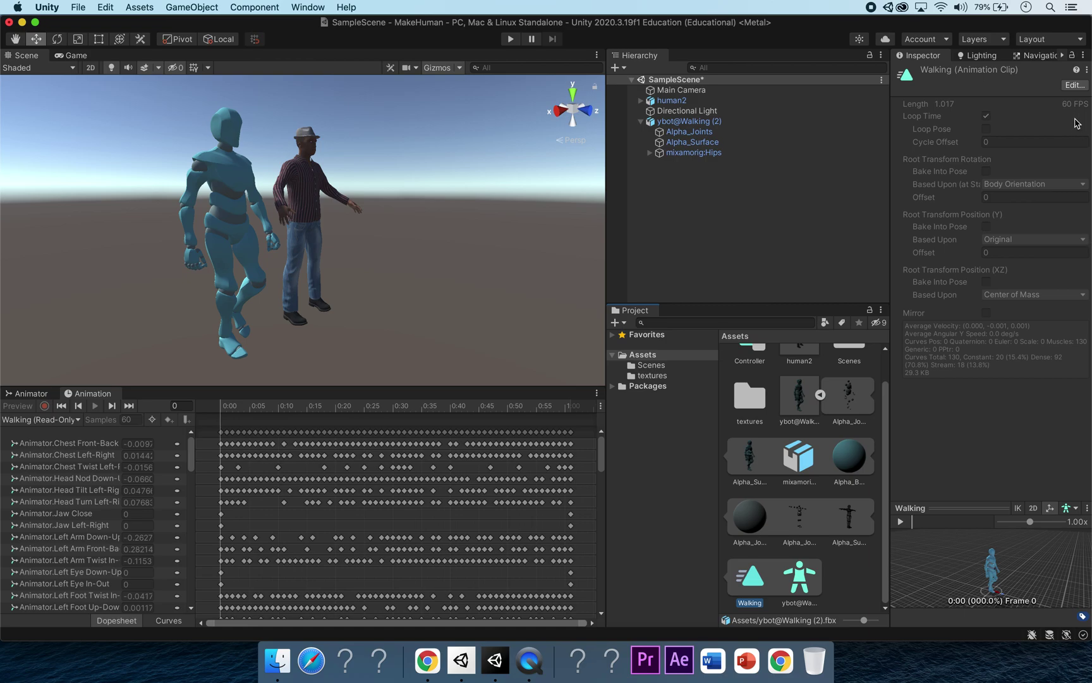
left_click(1075, 85)
left_click(966, 106)
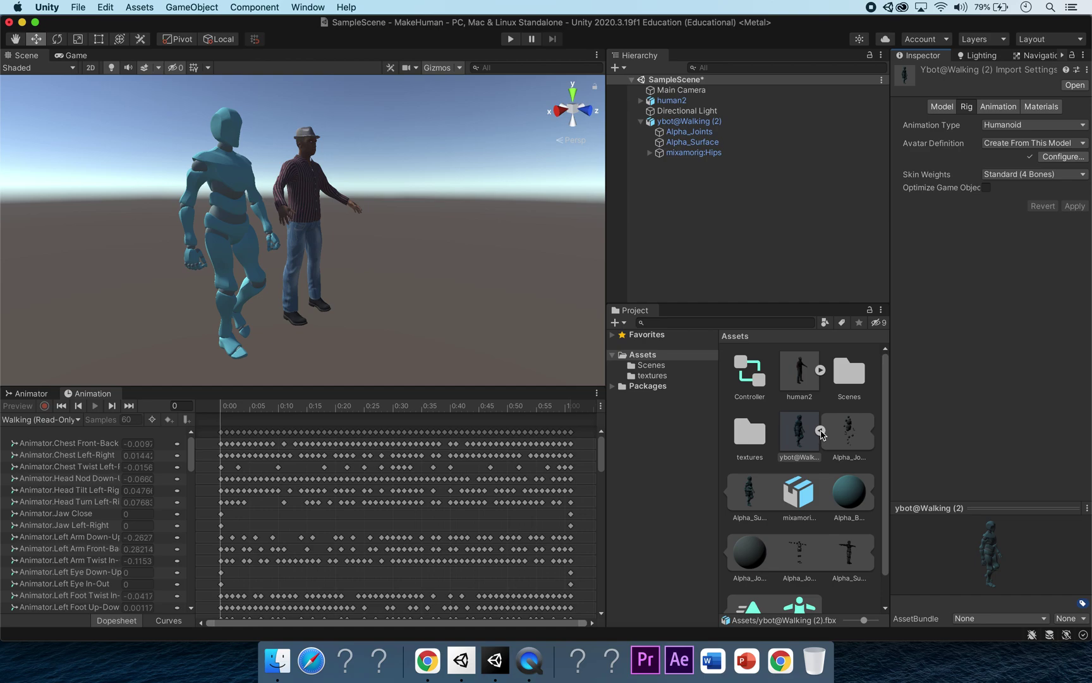
Examine the head tilt, left arm and jaw properties keyframed in the Walking clip's dopesheet
left_click(137, 492)
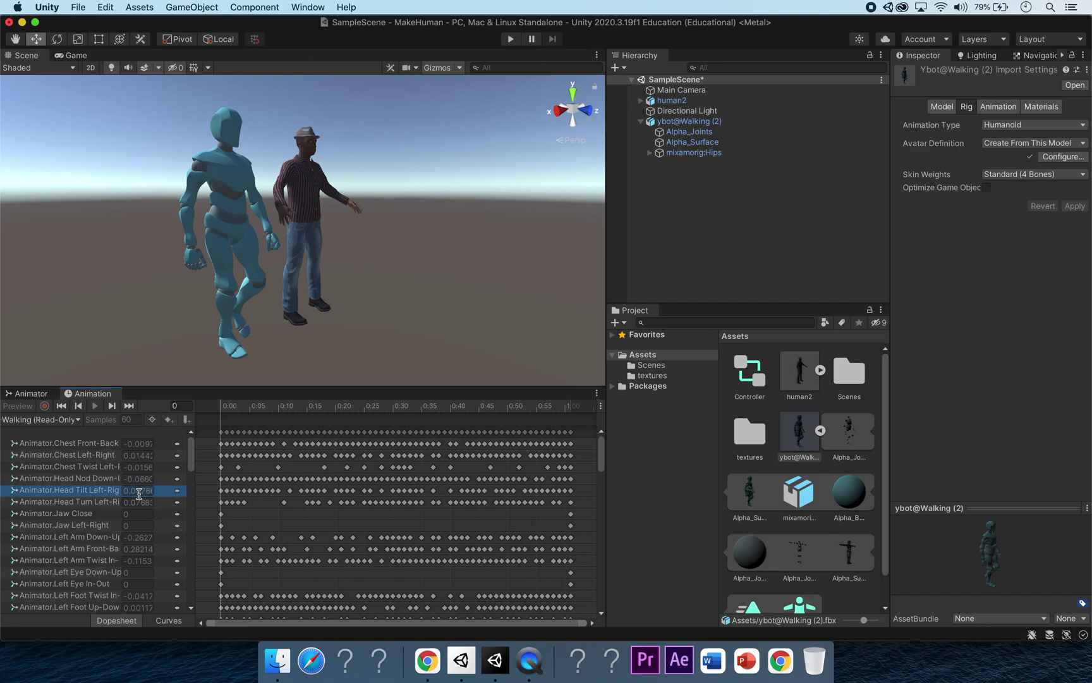
left_click(139, 549)
left_click(142, 525)
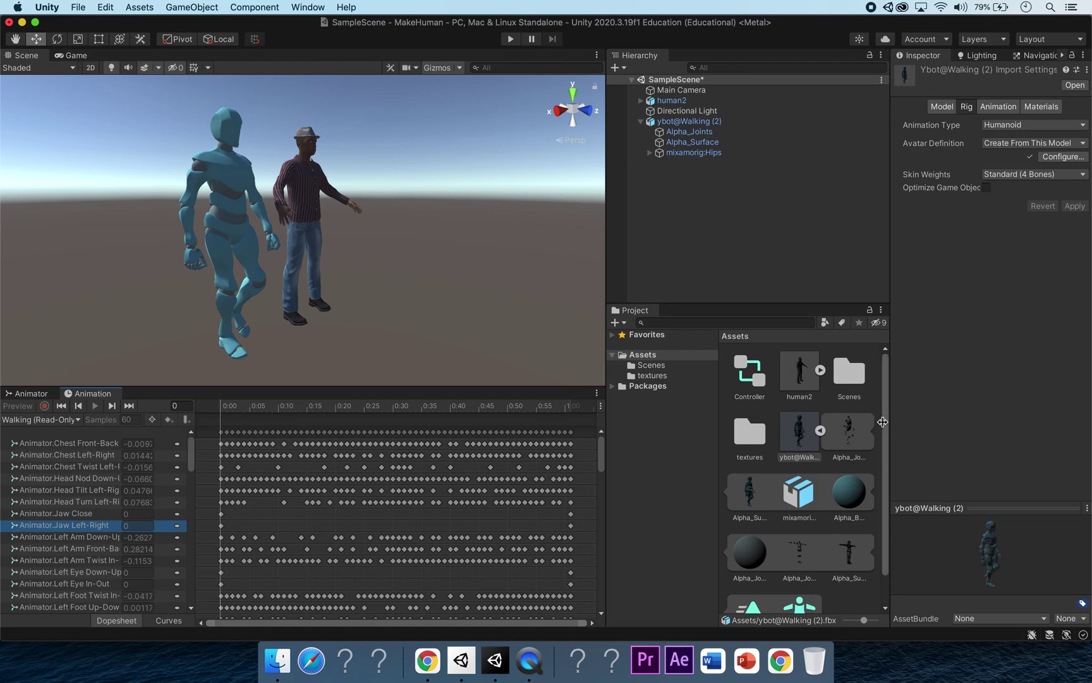
Duplicate the Walking clip from the ybot@Walking (2) asset as a standalone, editable clip in the Assets folder
left_click_drag(884, 408, 884, 444)
left_click(751, 575)
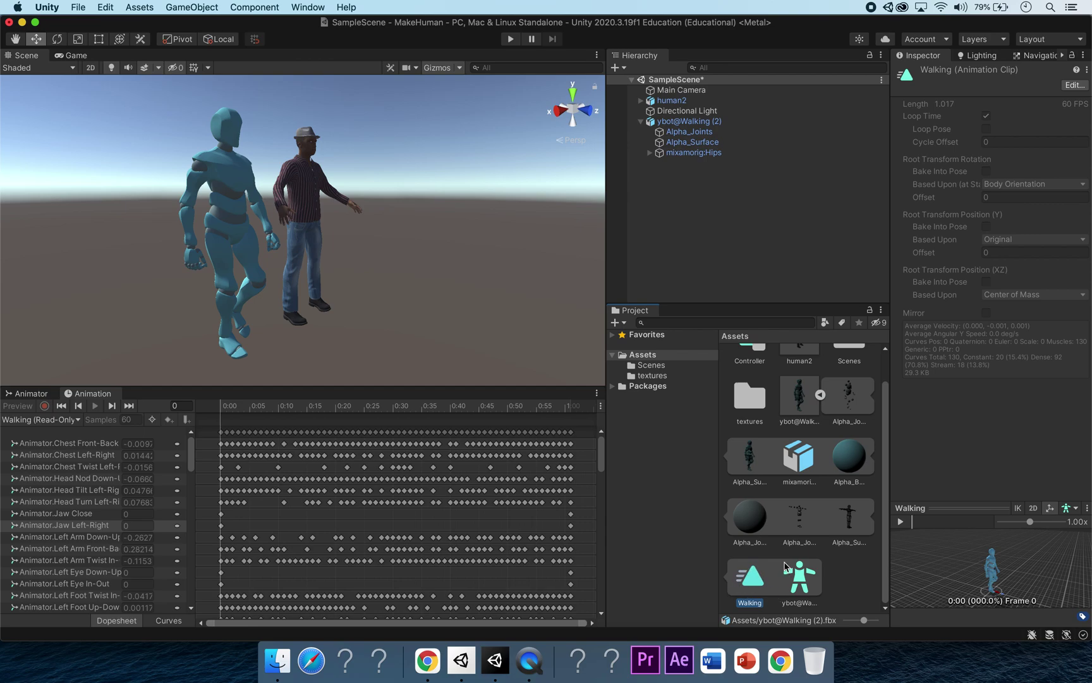
key("super+d")
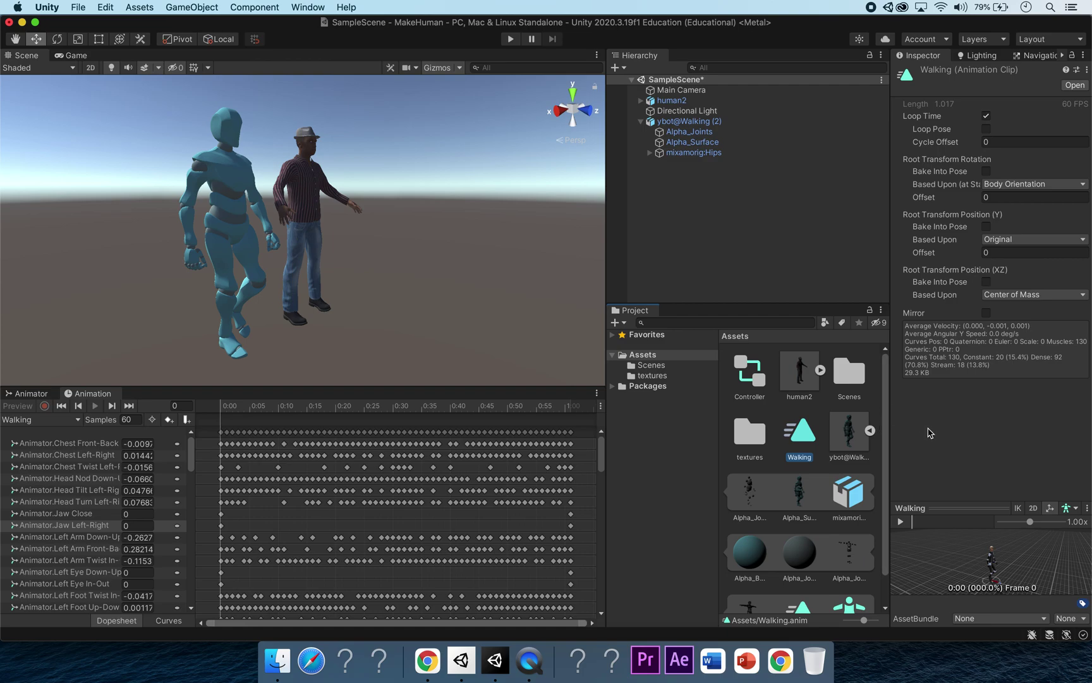
Replace the Walking (2) state in the animator graph with a state made from the duplicated Walking clip
left_click(28, 393)
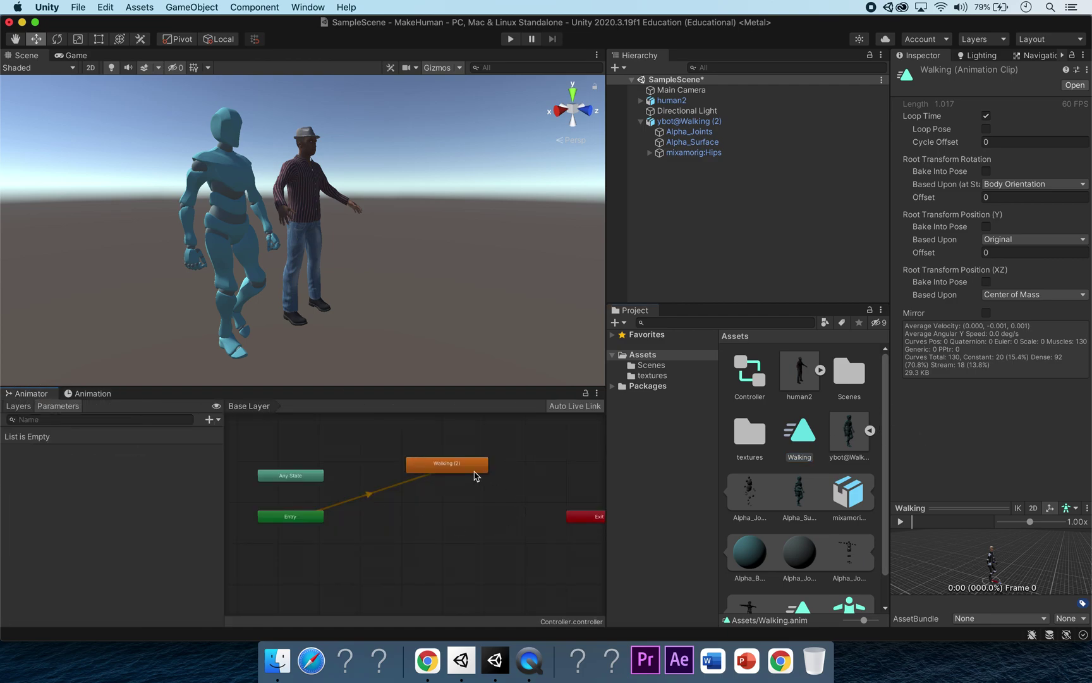
left_click(468, 471)
right_click(467, 470)
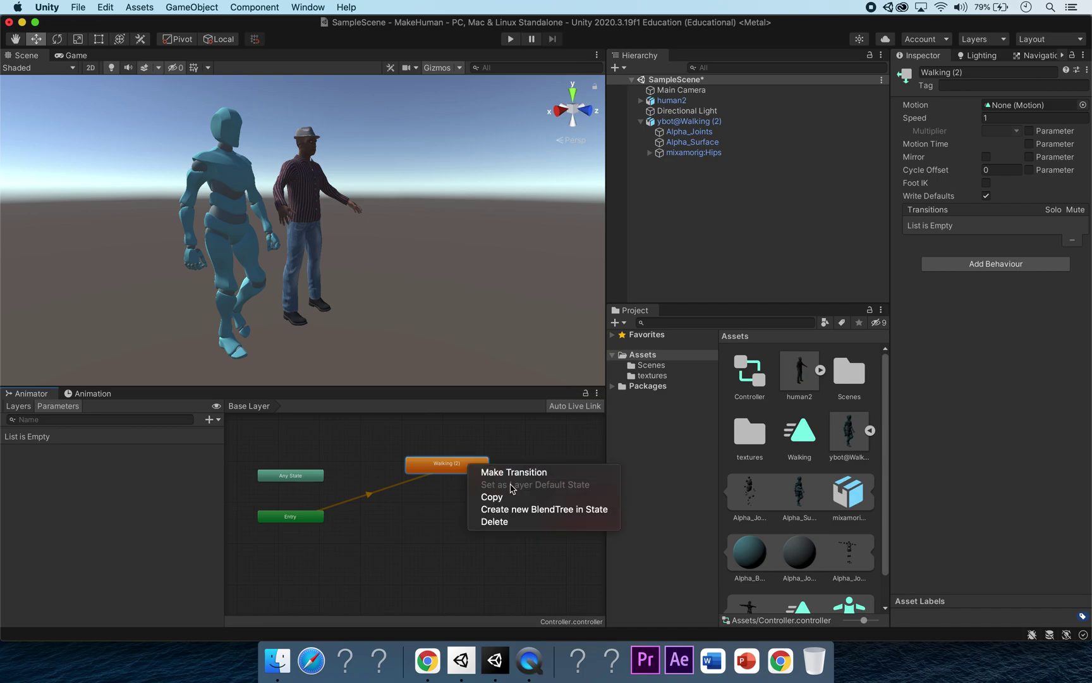
left_click(506, 521)
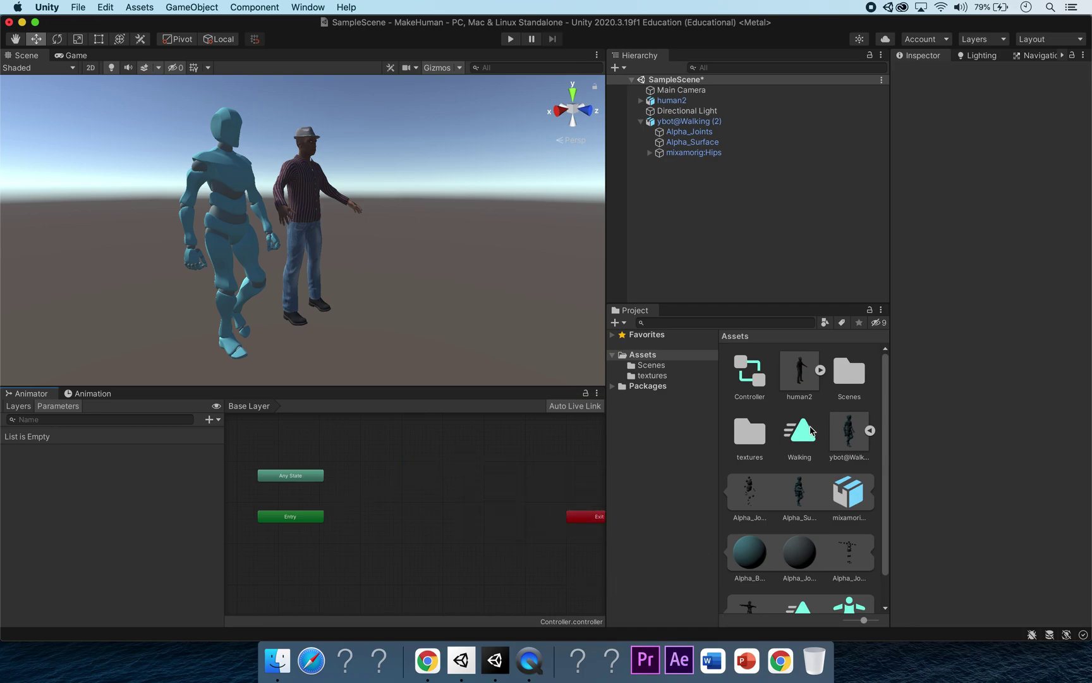
left_click(814, 448)
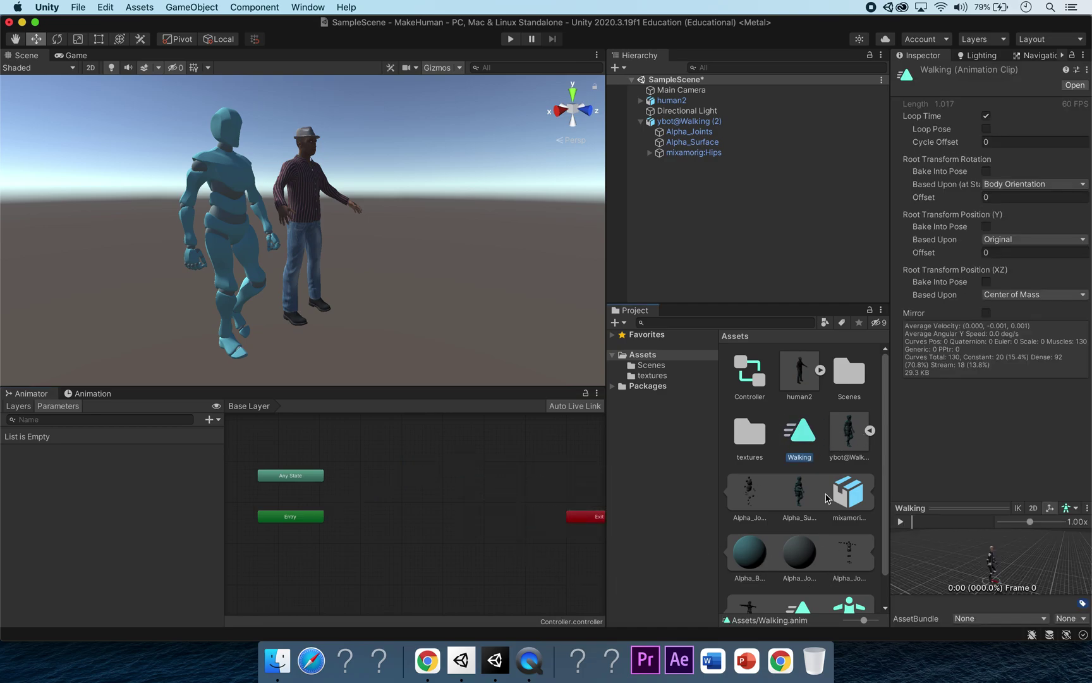
left_click_drag(802, 435, 459, 491)
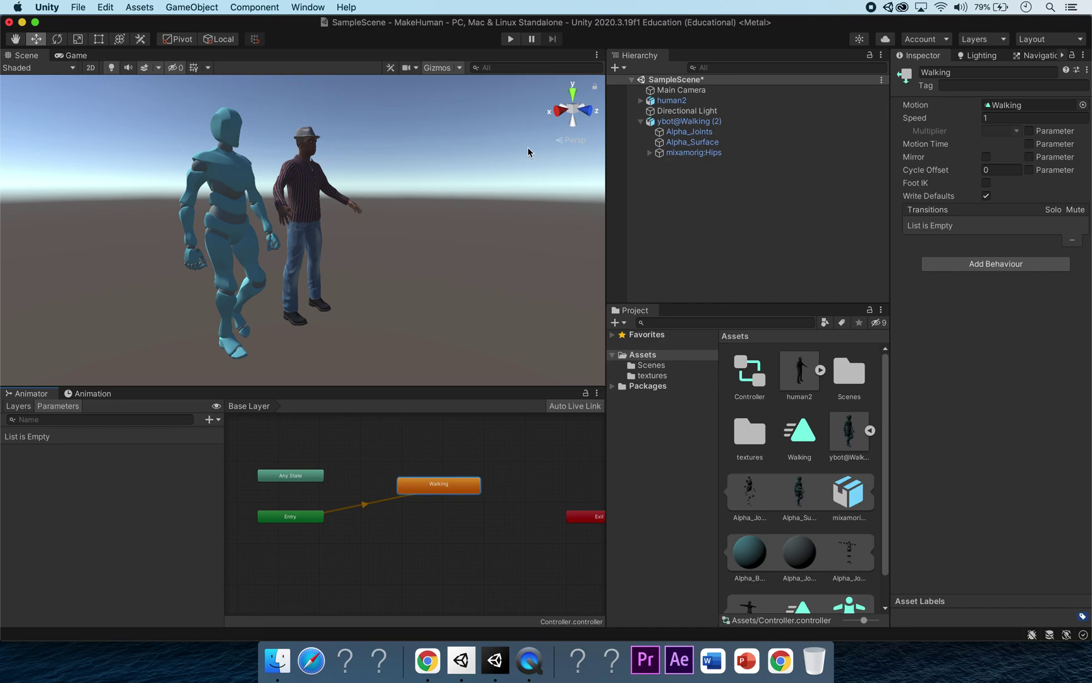
Play-test the scene with the Walking state, stop it, and collapse ybot@Walking (2) in the scene hierarchy
left_click(512, 39)
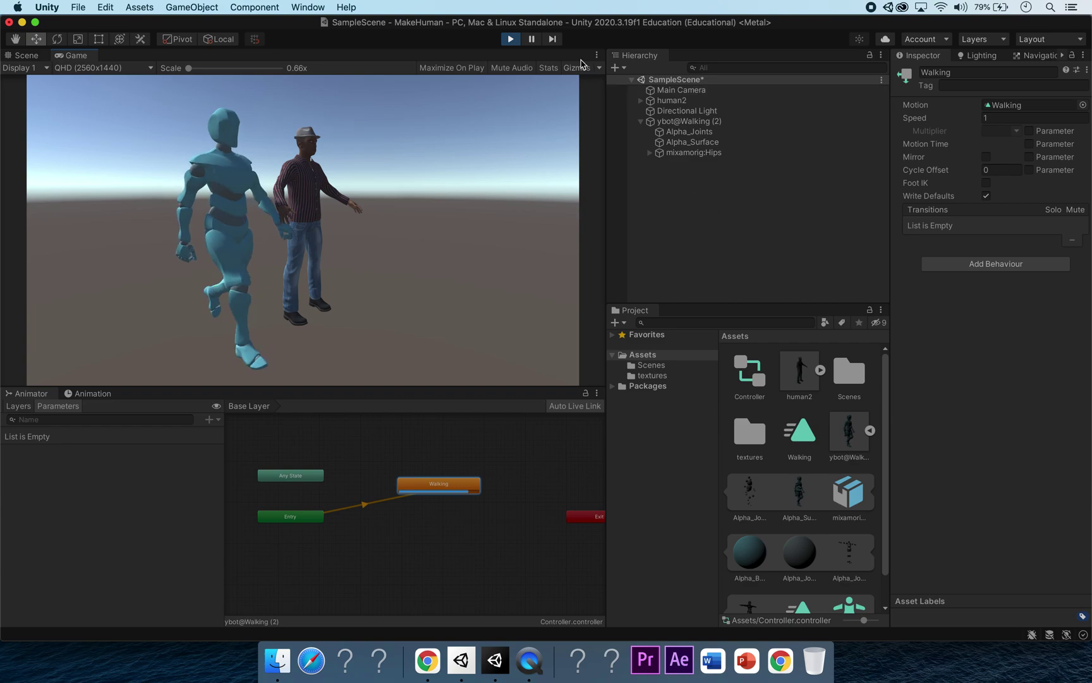
key("super+p")
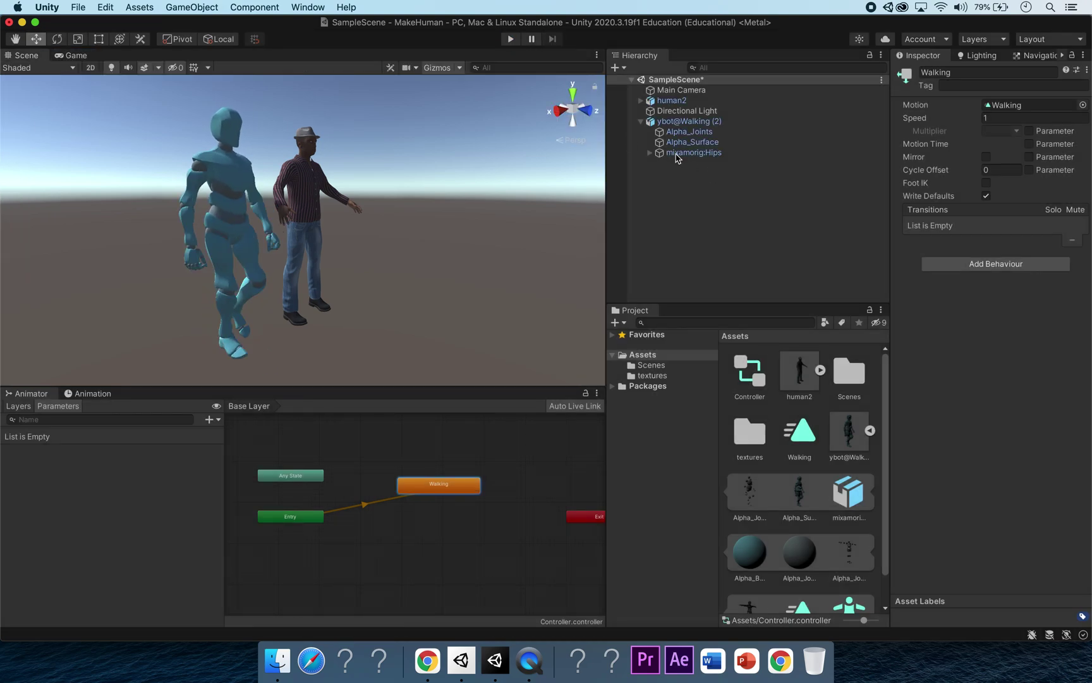
left_click(641, 120)
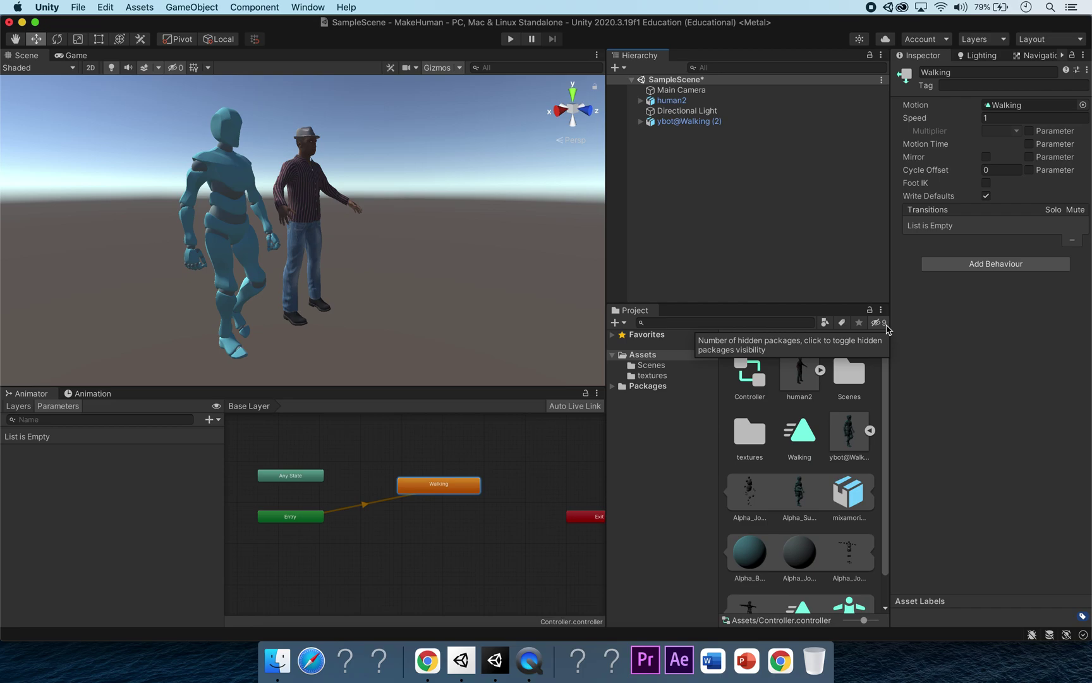
Set the rig animation type of the human2 model to Humanoid, creating the avatar from this model, and apply it
left_click(794, 373)
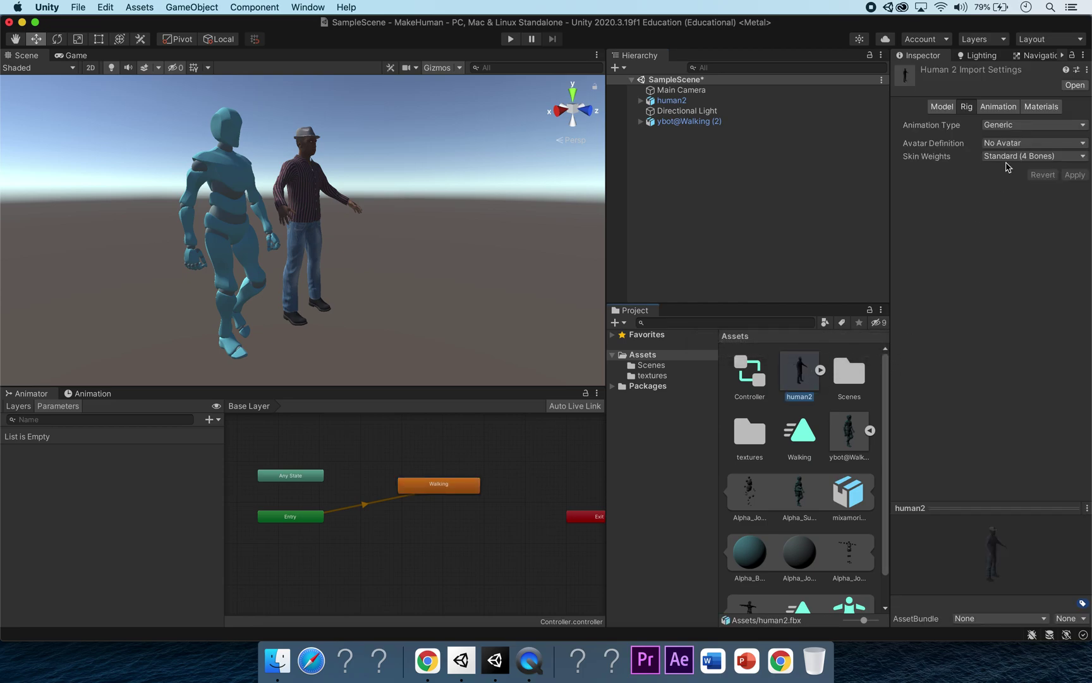
left_click(1037, 126)
left_click(1035, 137)
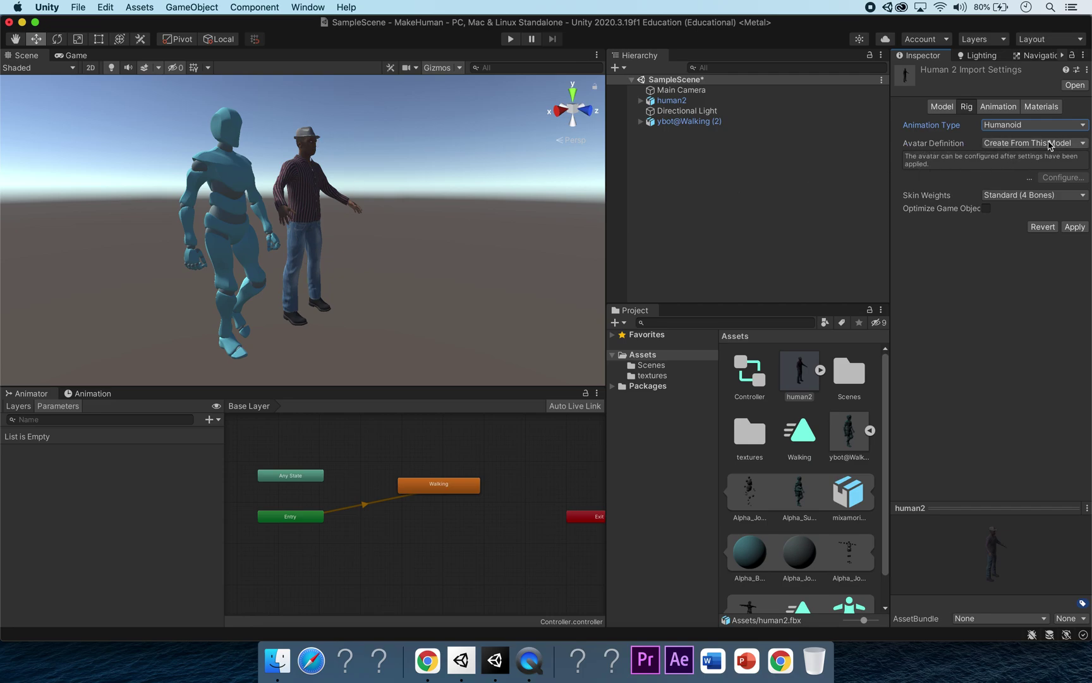
left_click(1075, 227)
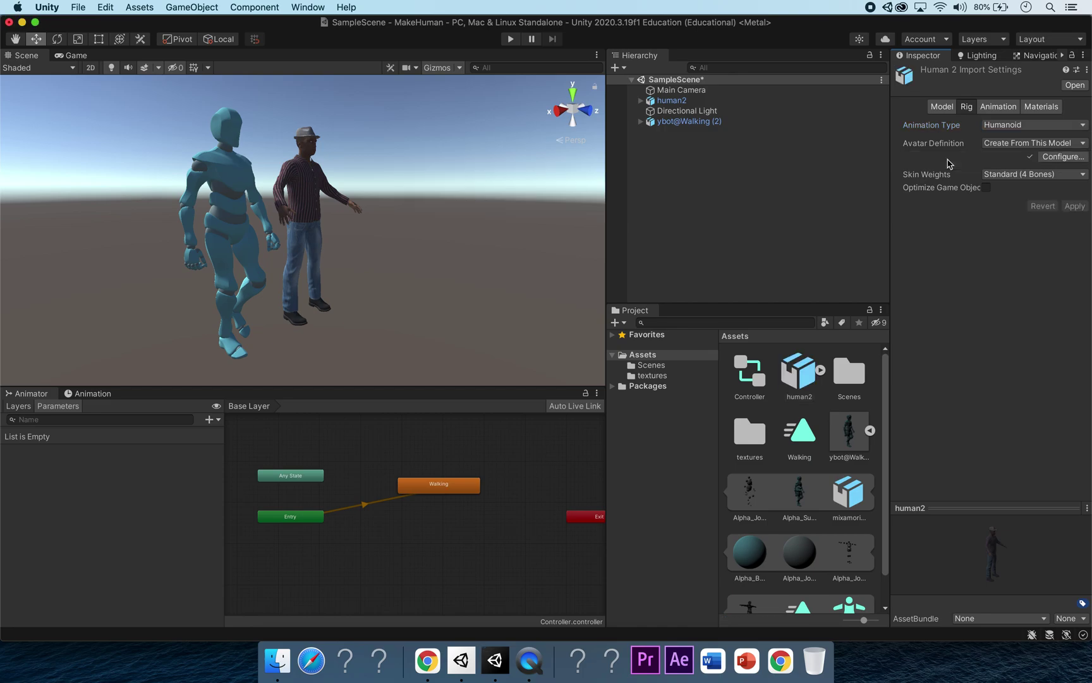
Assign Controller as the controller in the Animator component of human2 and start a play-test of the scene
left_click(750, 102)
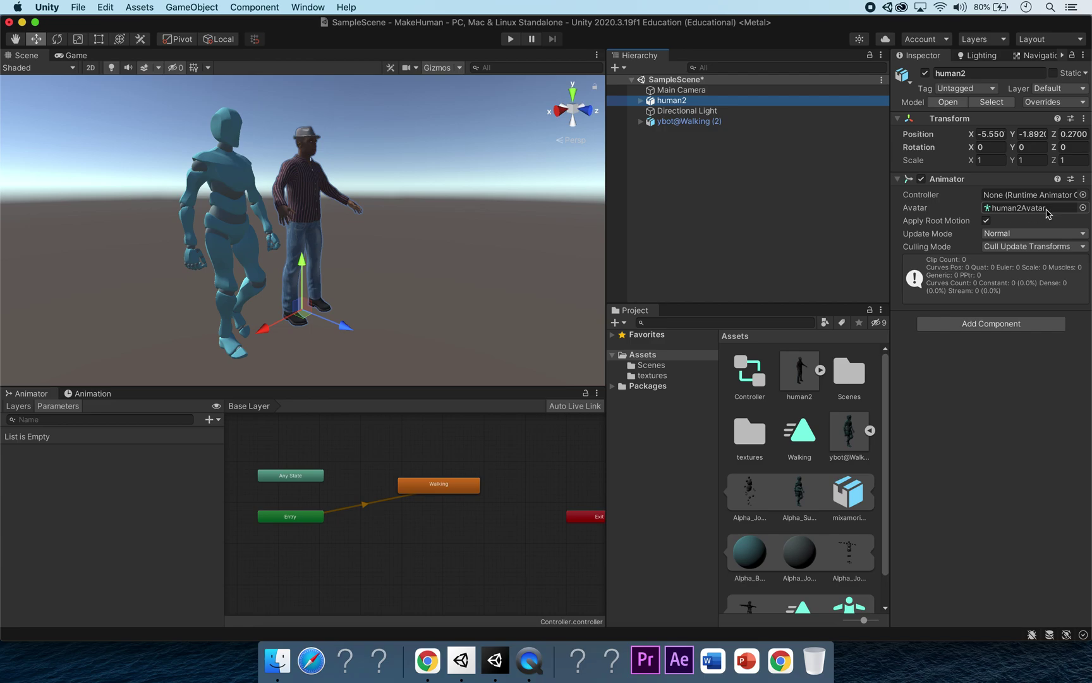
left_click(820, 371)
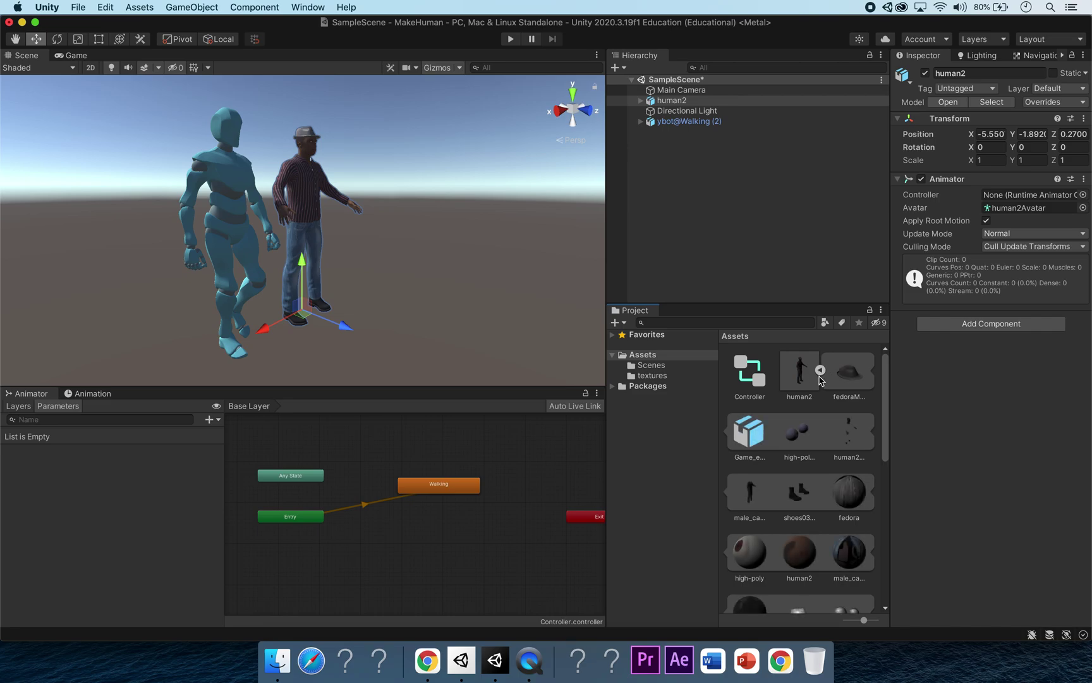
left_click(819, 370)
left_click(869, 432)
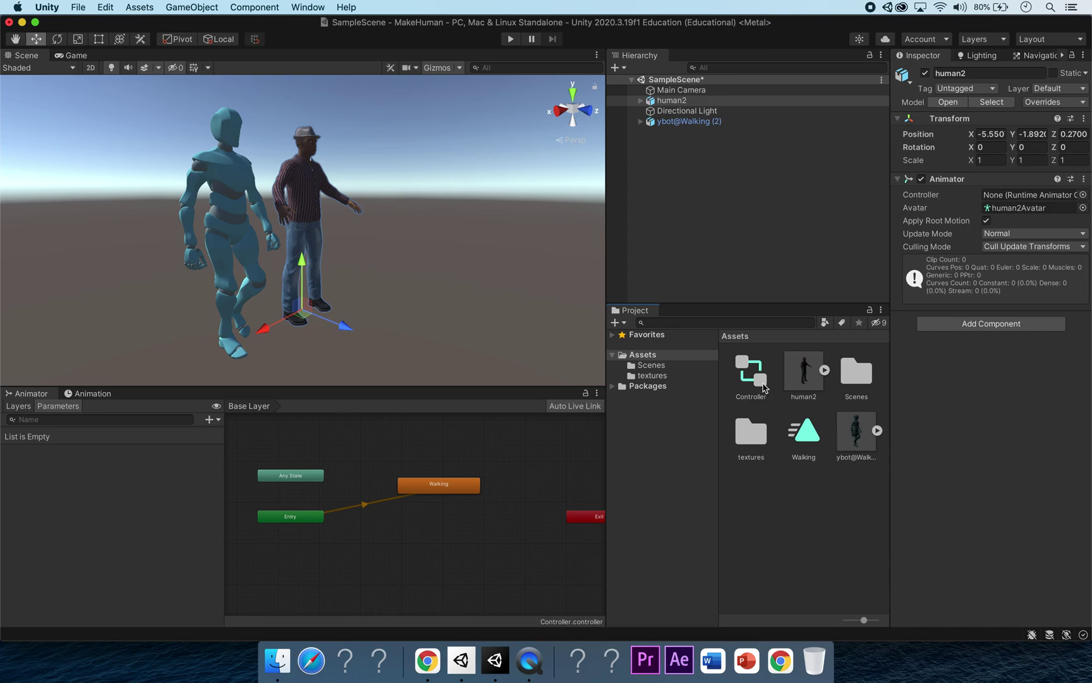
left_click_drag(760, 384, 1021, 198)
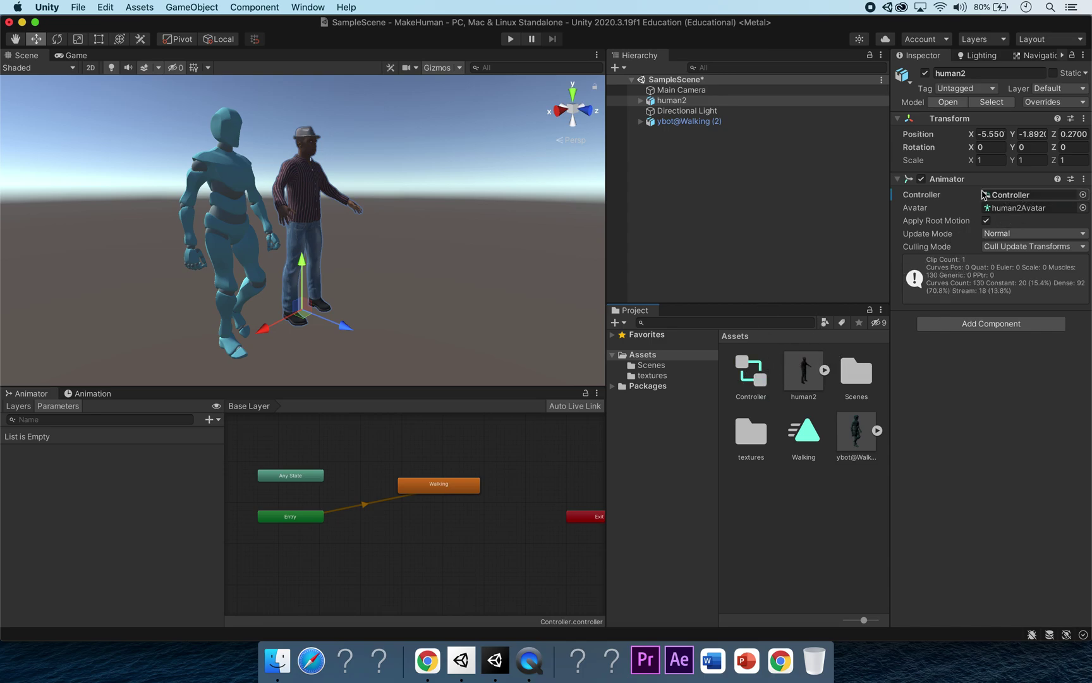
left_click(510, 38)
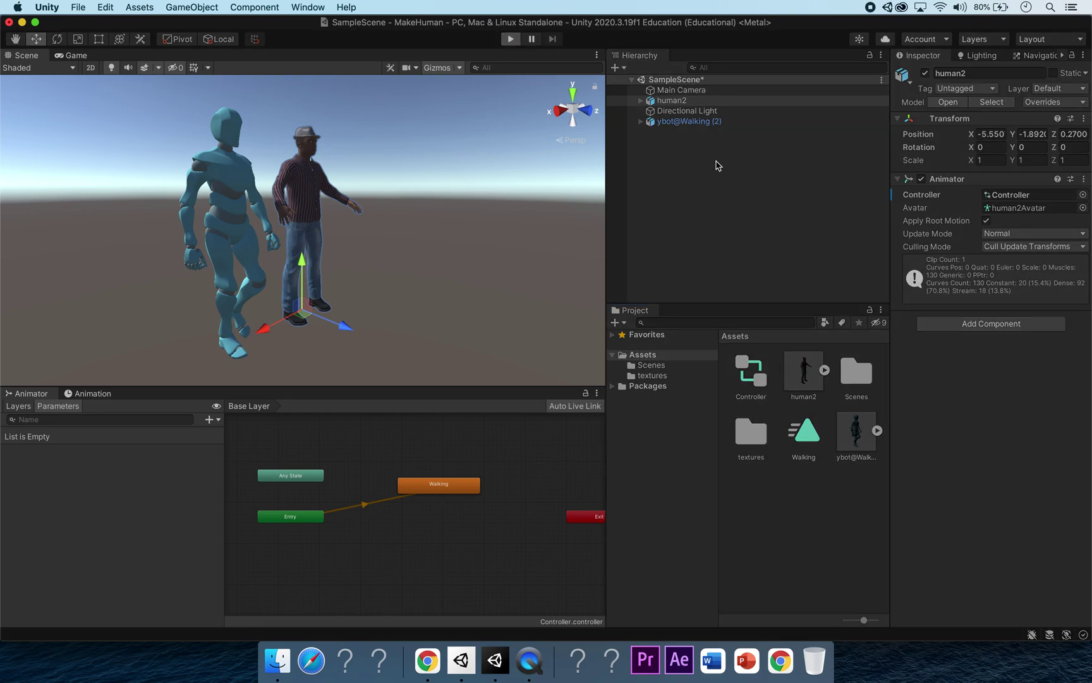